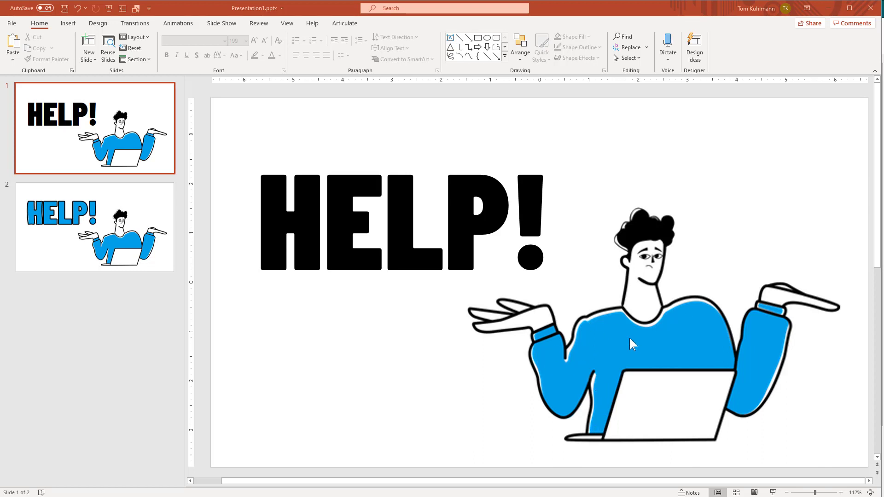
# - In the browser, go back to the Big Shoes collection and open the Torso character illustration
pyautogui.hotkey('alt', 'Tab')
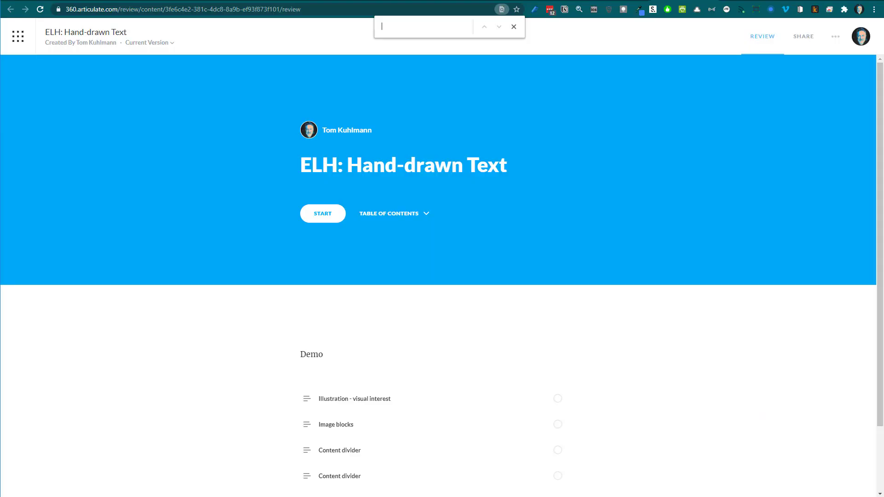
pyautogui.hotkey('ctrl', 'Tab')
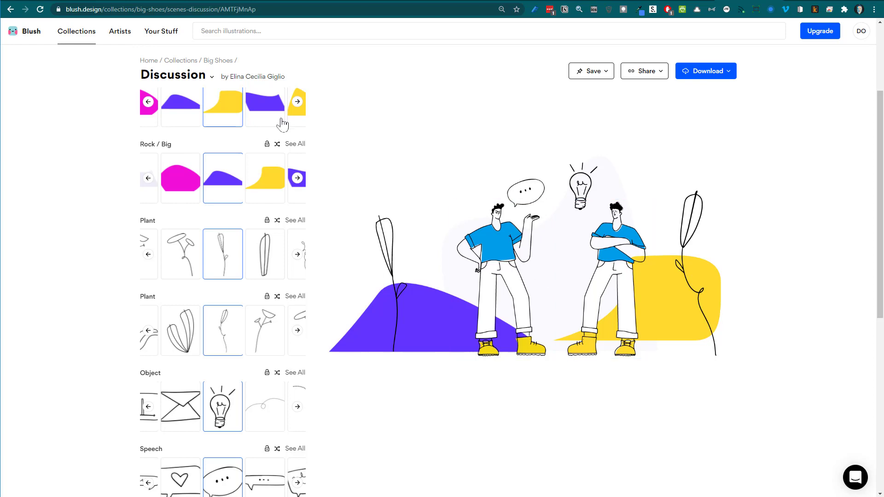
pyautogui.click(220, 64)
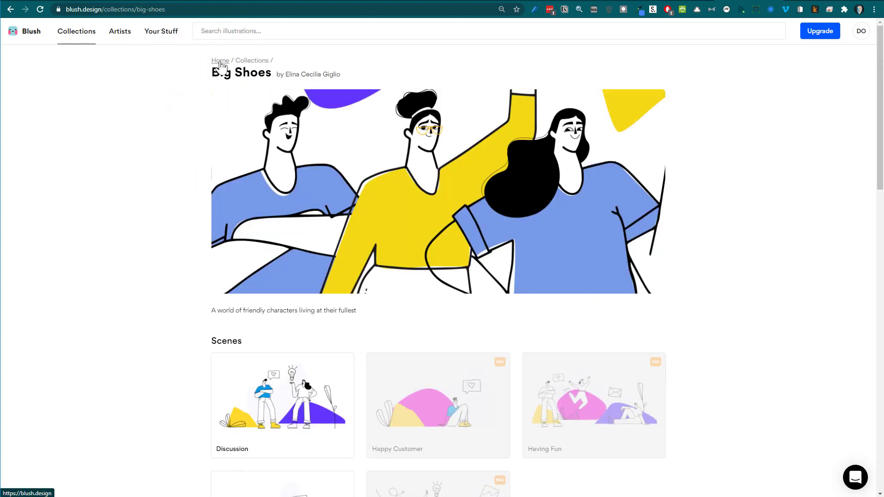
pyautogui.scroll(-6, 620, 320)
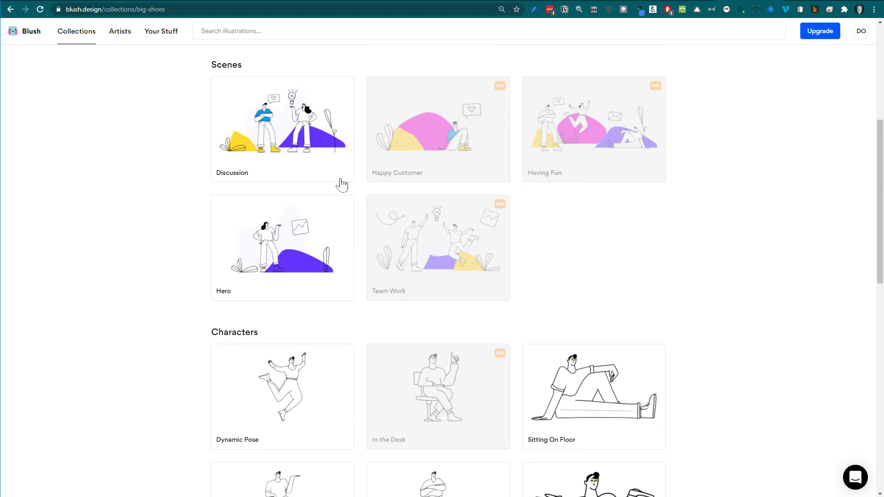
pyautogui.scroll(-4, 618, 364)
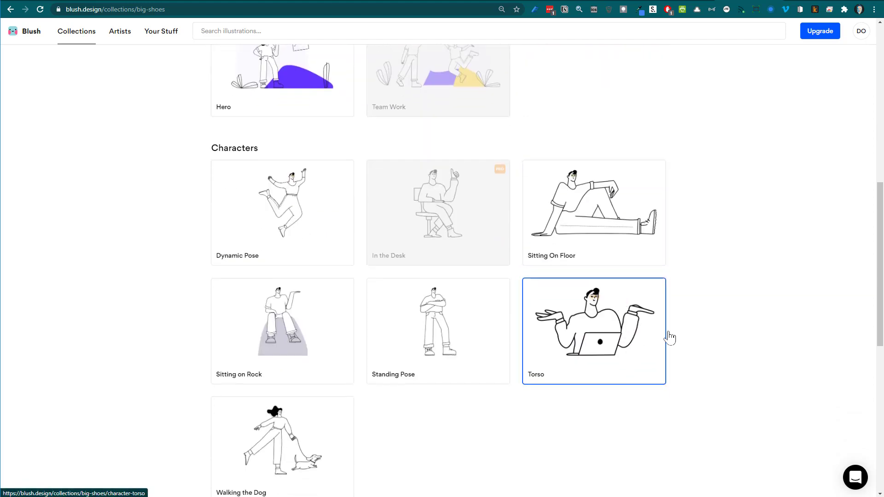
pyautogui.click(580, 327)
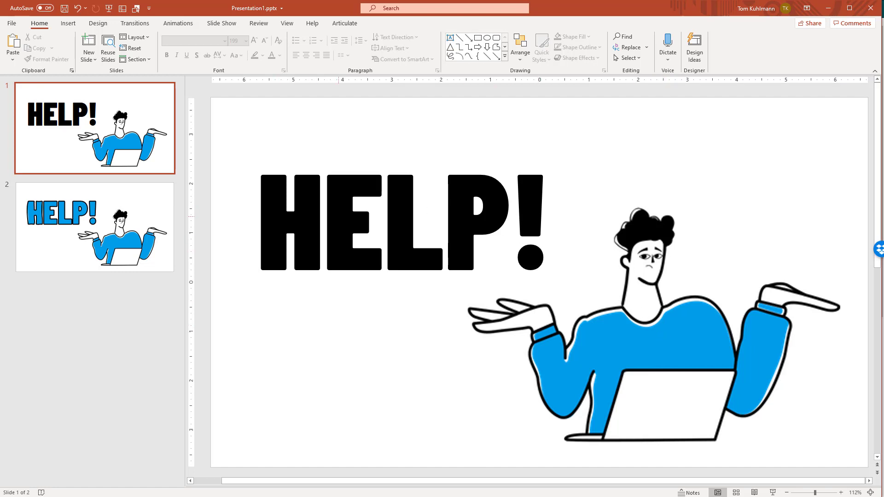
# - Draw a small oval below the HELP! text box and select both for merging
pyautogui.click(442, 213)
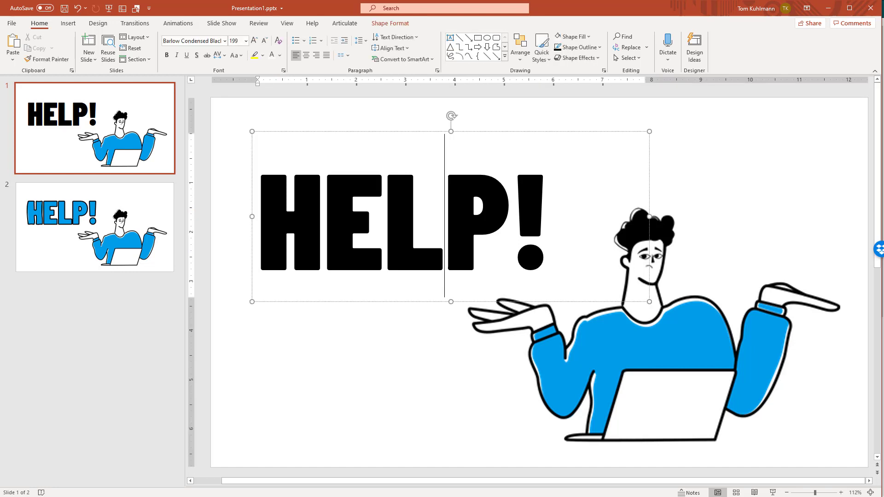
pyautogui.click(483, 132)
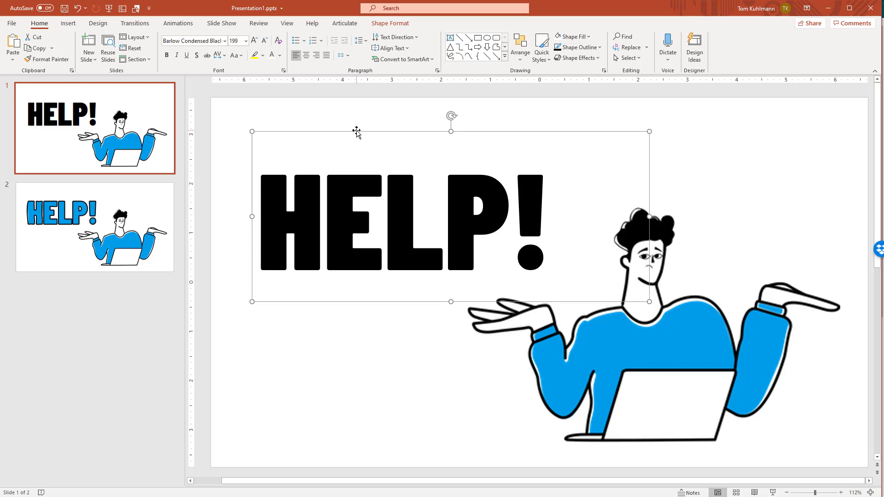
pyautogui.click(487, 38)
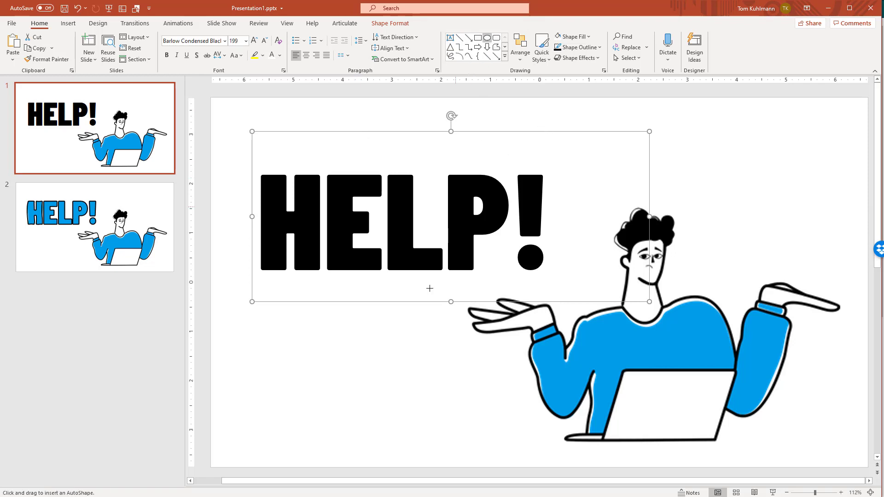
pyautogui.moveTo(346, 345); pyautogui.dragTo(387, 378)
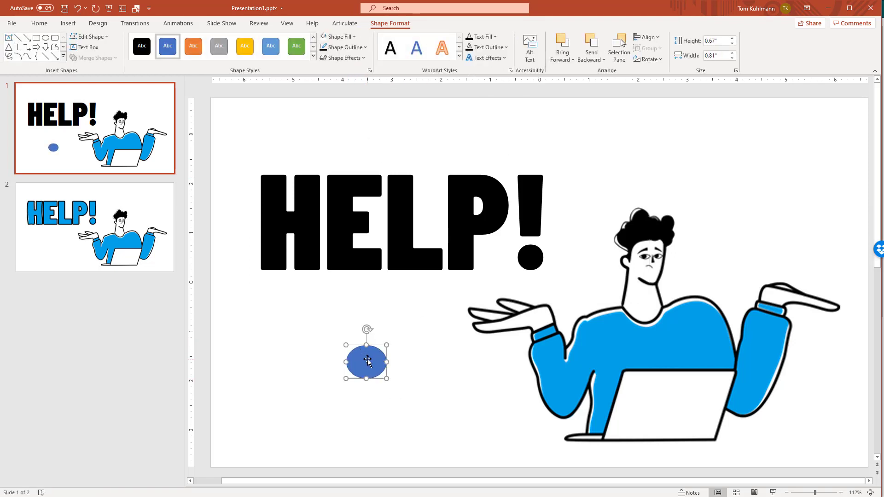
pyautogui.keyDown('shift'); pyautogui.click(398, 284); pyautogui.keyUp('shift')
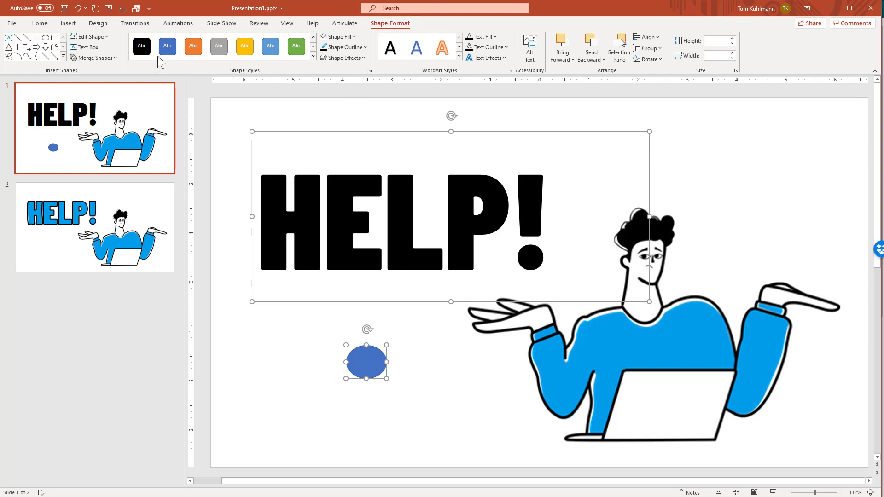
pyautogui.click(116, 58)
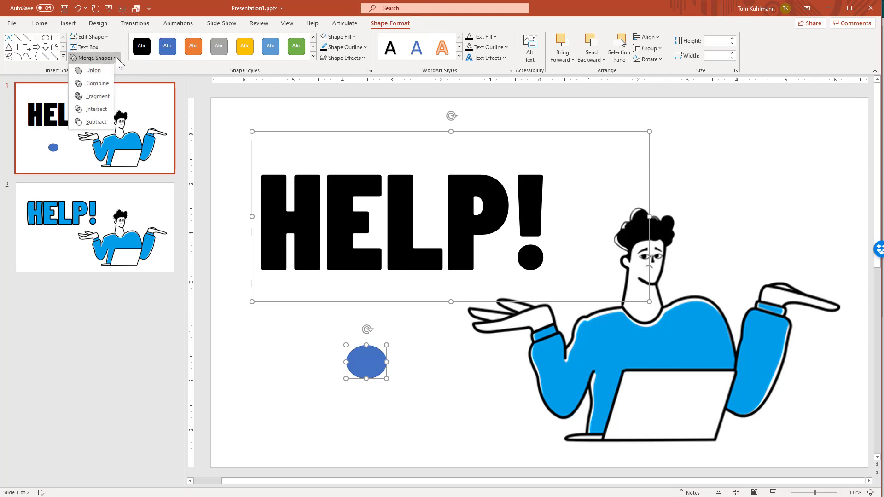
# - Fragment the text and oval, then confirm the exclamation bar moves as a separate shape
pyautogui.click(81, 98)
pyautogui.click(436, 372)
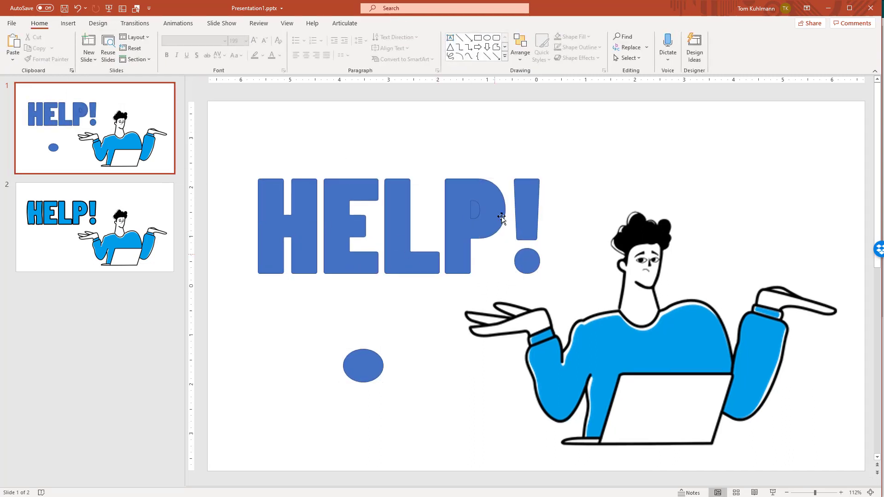
pyautogui.moveTo(521, 208); pyautogui.dragTo(599, 162)
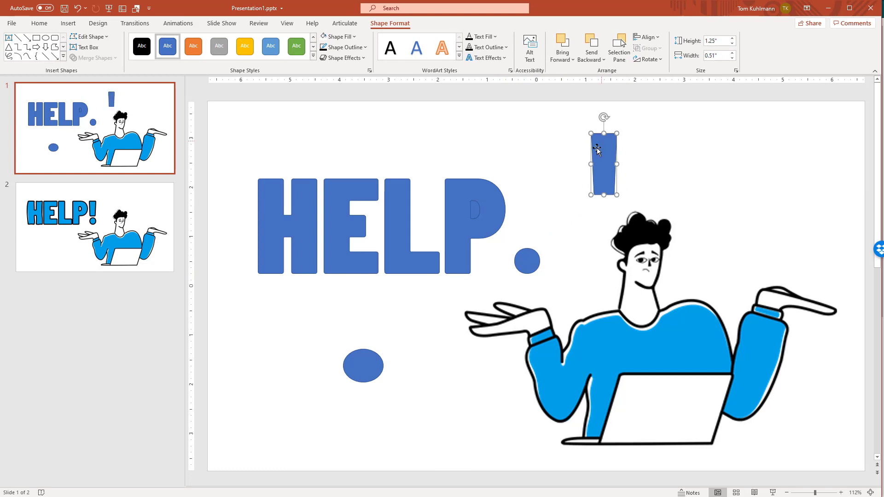
pyautogui.click(78, 8)
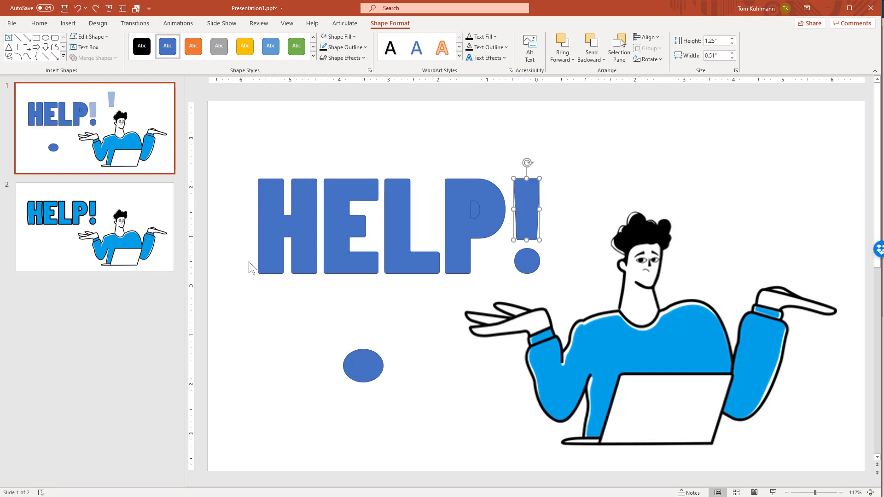
pyautogui.click(434, 331)
# - Delete the leftover blue oval and the small piece inside the P
pyautogui.click(356, 363)
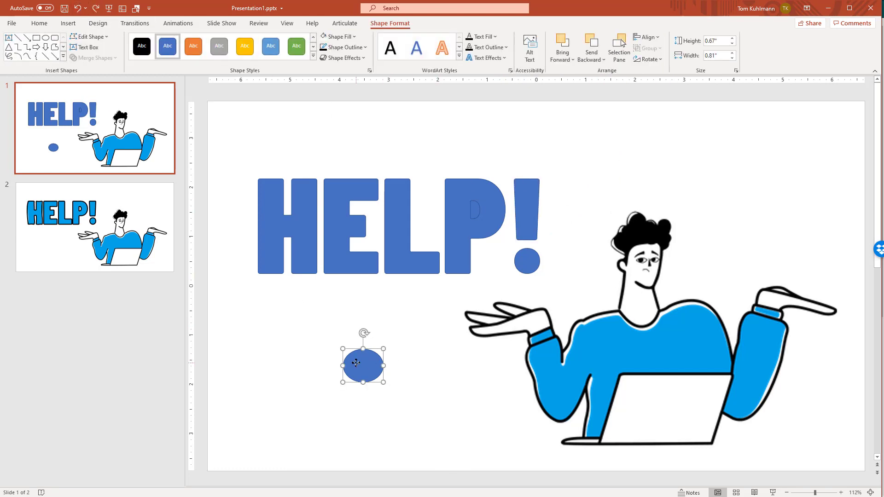
pyautogui.press('Delete')
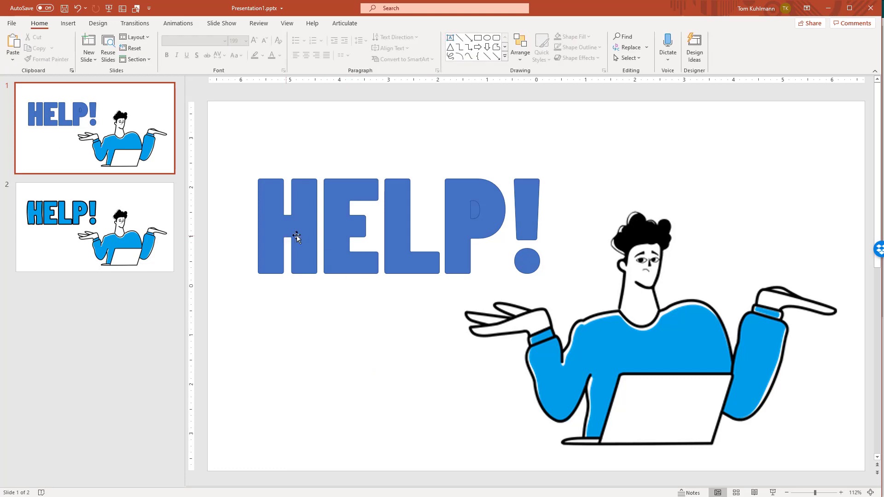
pyautogui.click(475, 210)
pyautogui.press('Delete')
# - Check that the H, E, L and P are each their own shape
pyautogui.click(300, 243)
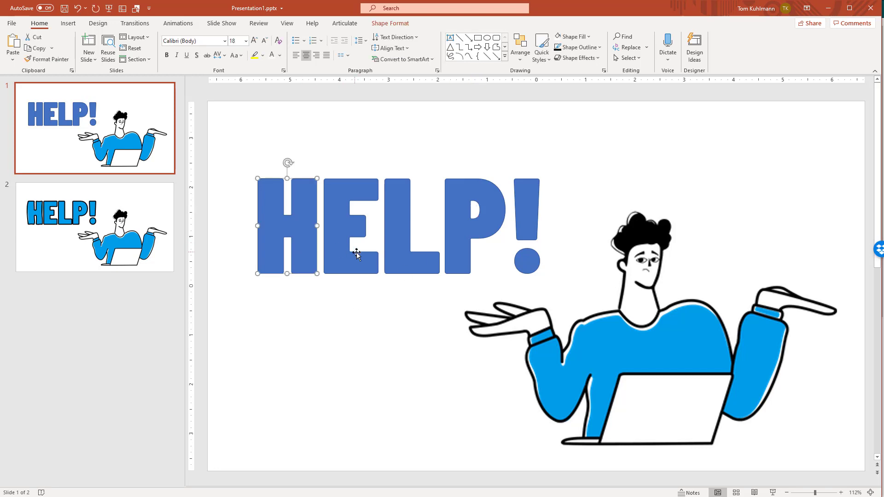
pyautogui.click(352, 257)
pyautogui.click(407, 264)
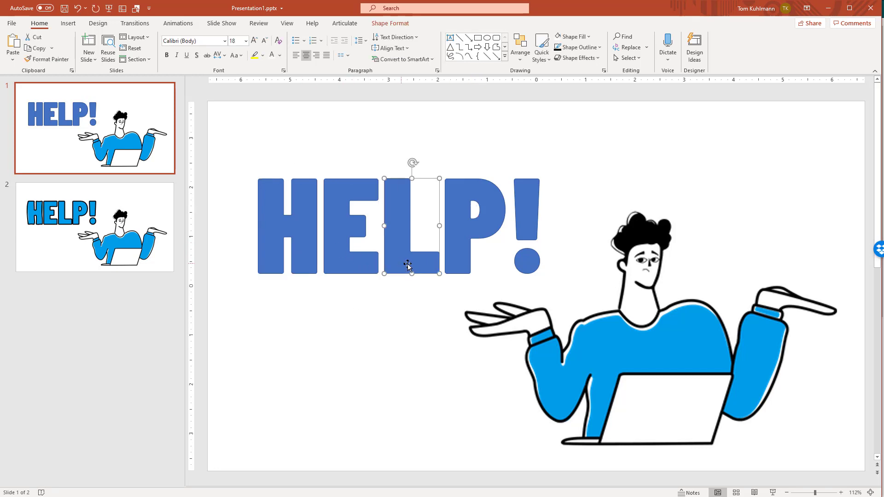
pyautogui.click(457, 266)
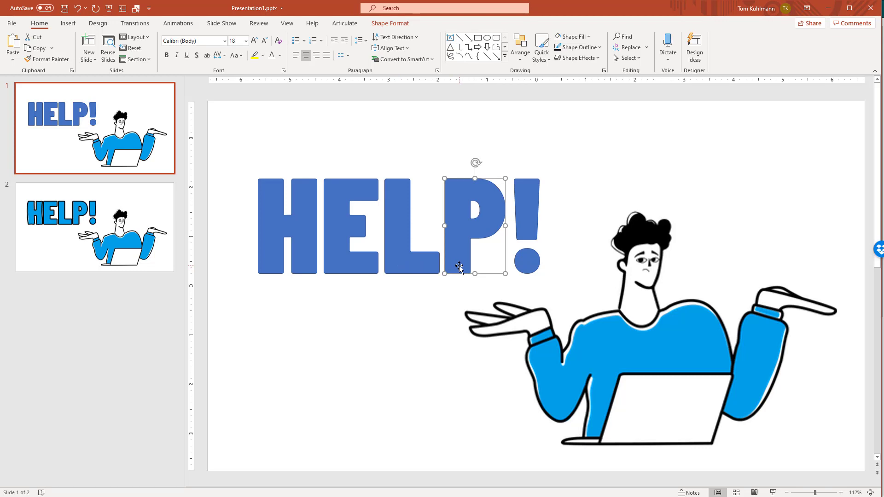
# - Try Edit Points on the exclamation bar, then undo the change
pyautogui.rightClick(526, 199)
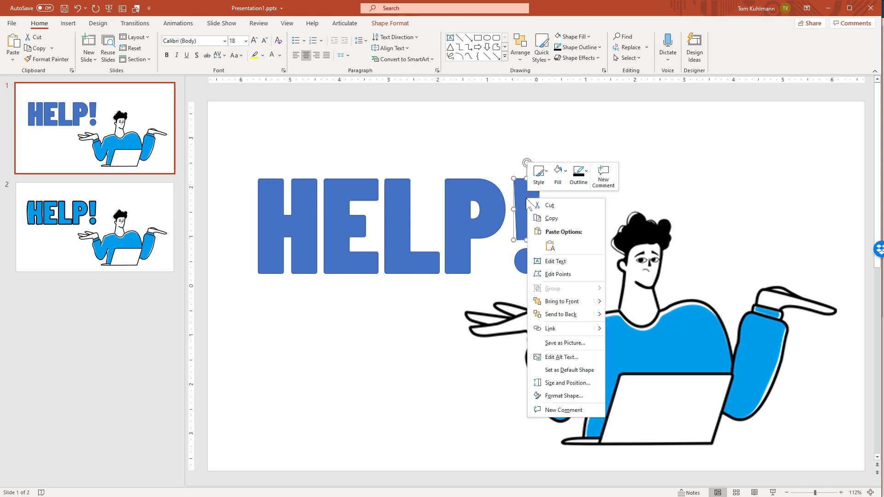
pyautogui.click(553, 274)
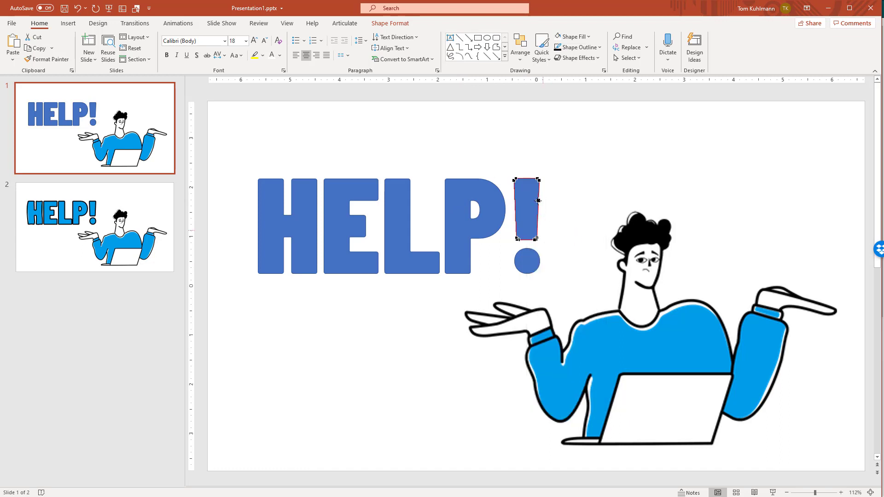
pyautogui.moveTo(539, 181); pyautogui.dragTo(595, 166)
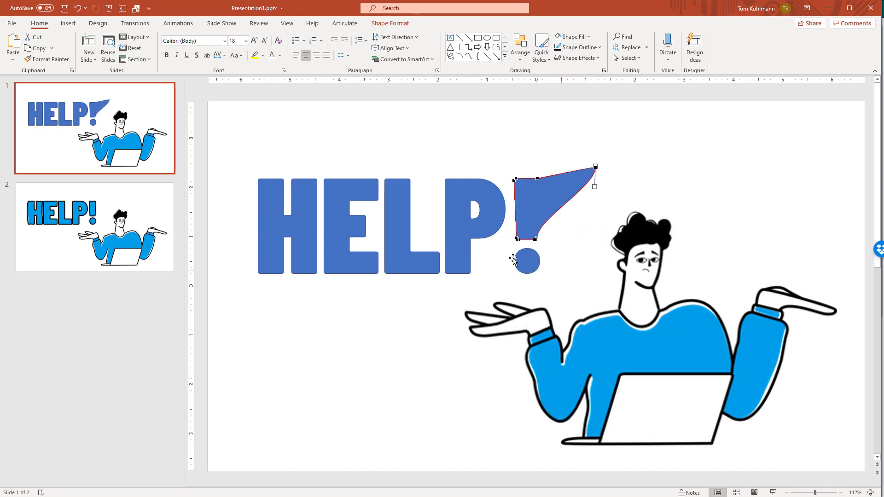
pyautogui.hotkey('ctrl', 'z')
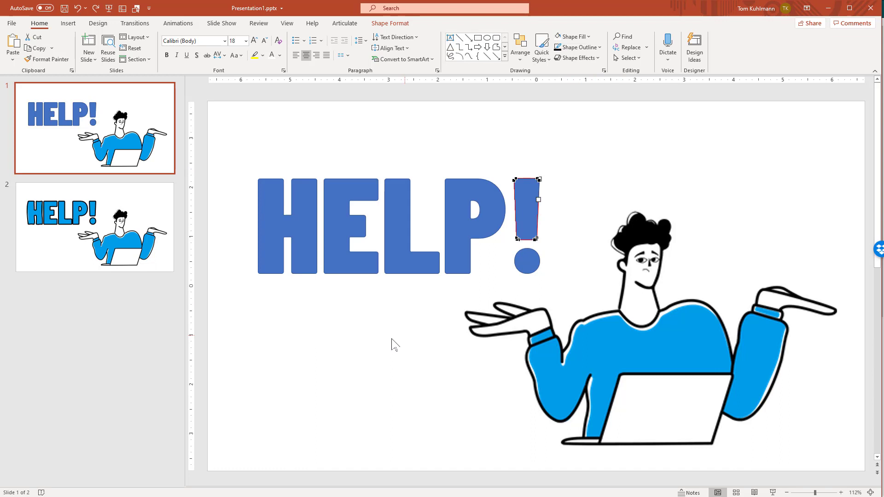
pyautogui.click(391, 344)
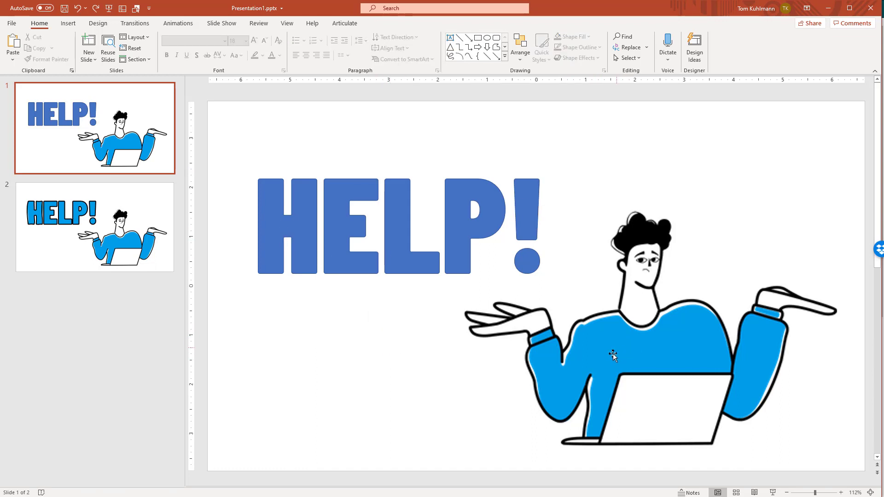
# - Eyedrop the sweater's blue as the H's fill and the hair's black as its outline
pyautogui.click(302, 250)
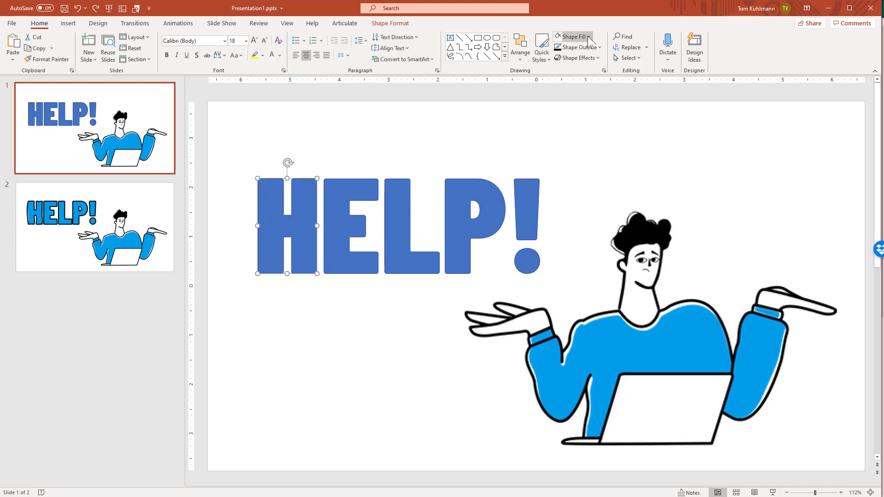
pyautogui.click(572, 36)
pyautogui.click(580, 191)
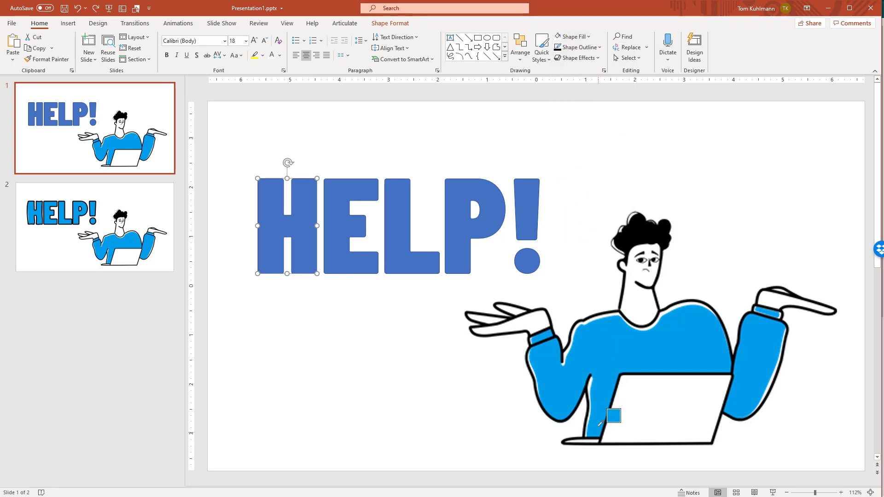
pyautogui.click(609, 366)
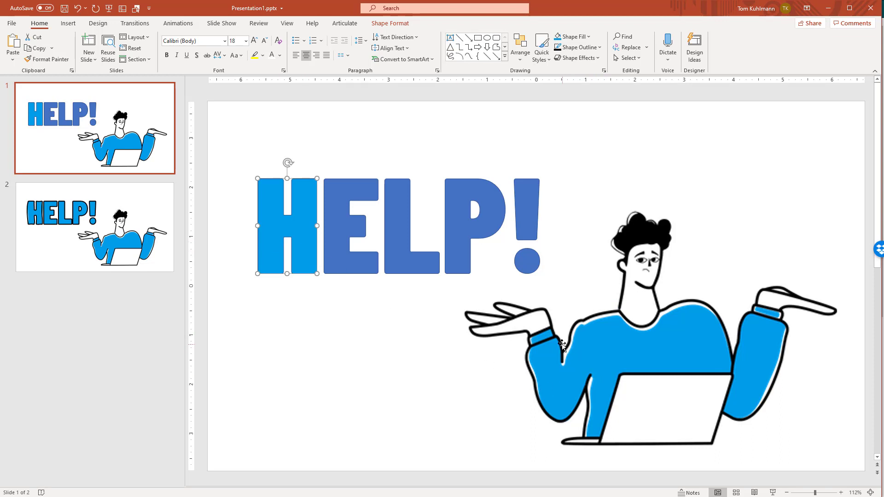
pyautogui.click(590, 47)
pyautogui.click(593, 202)
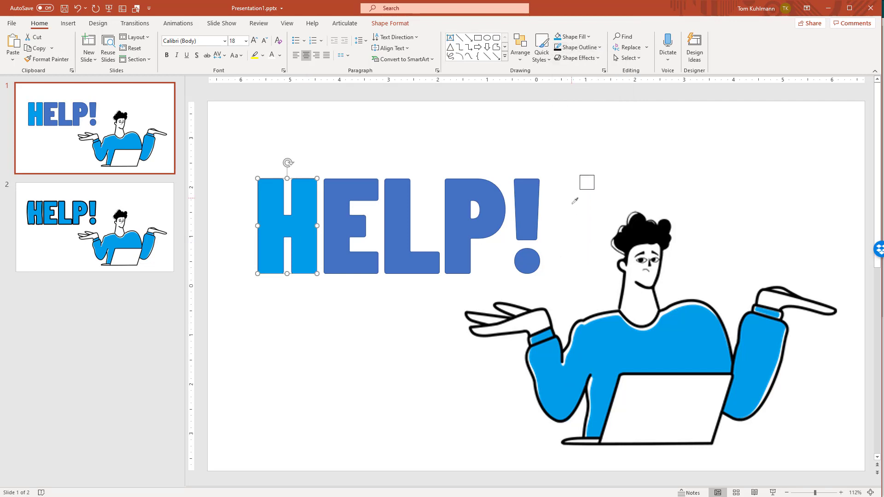
pyautogui.click(639, 226)
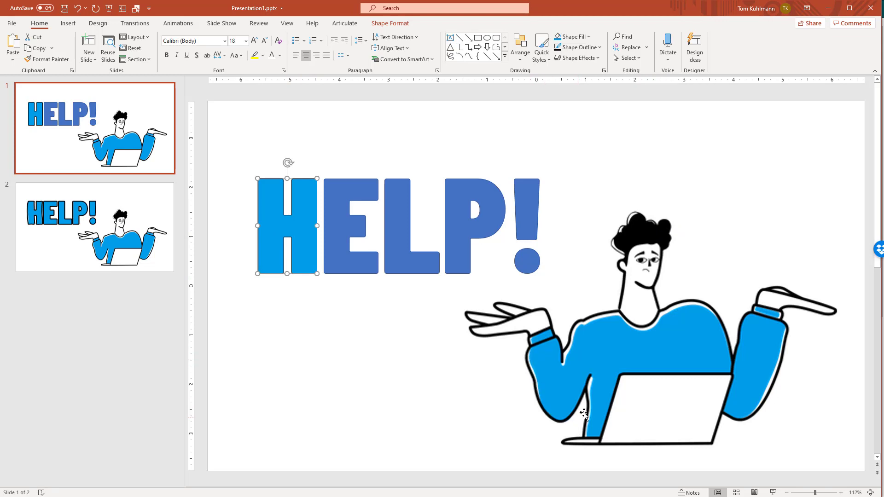
# - Set the H's outline width to 3.8 pt in the Format Shape pane
pyautogui.click(579, 47)
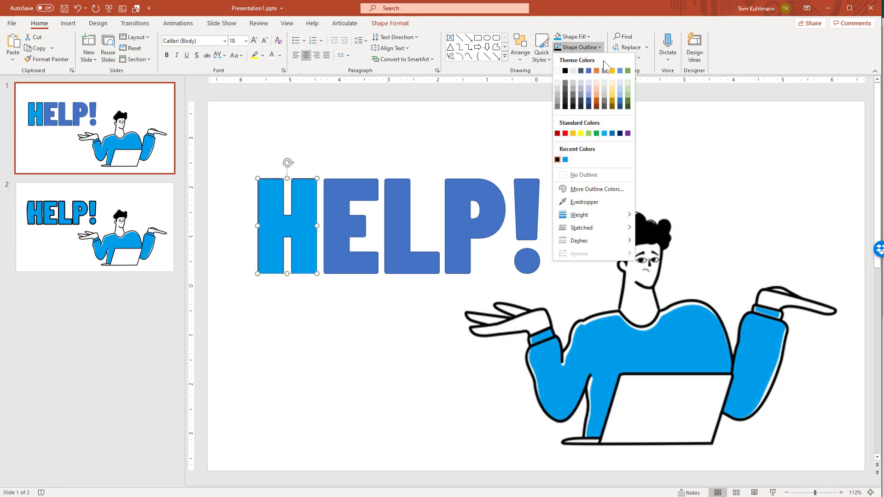
pyautogui.moveTo(595, 214)
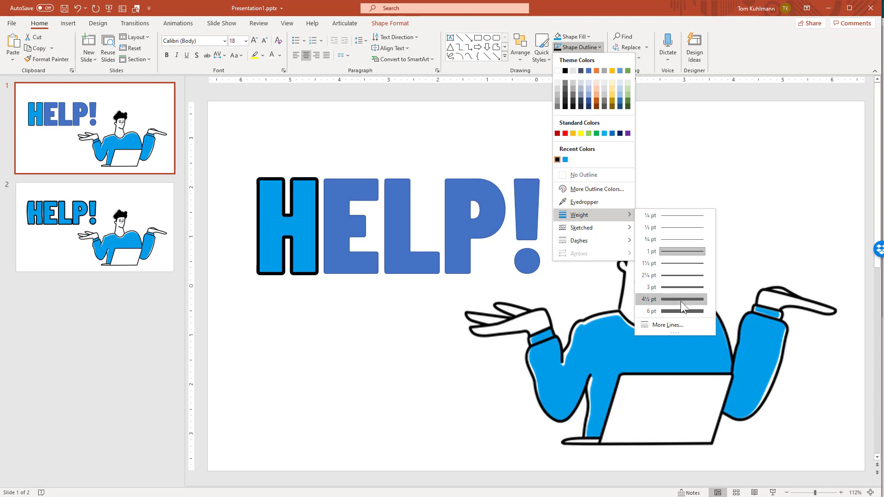
pyautogui.press('Escape')
pyautogui.press('Escape')
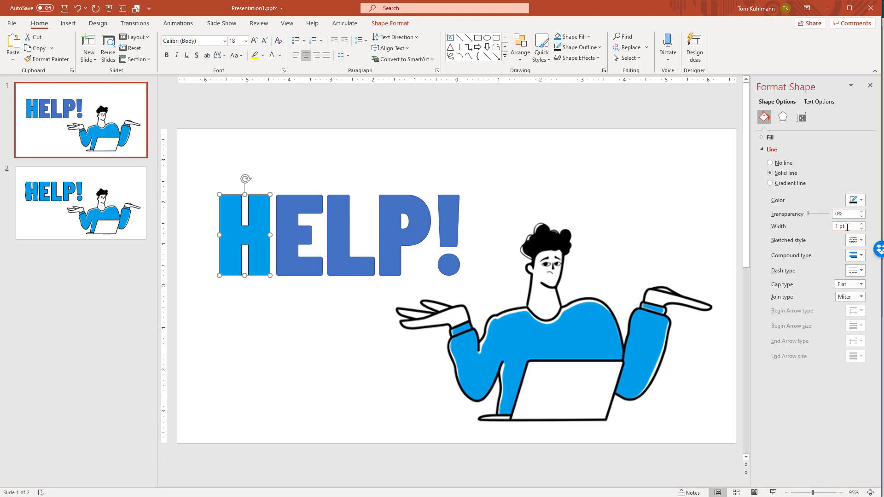
pyautogui.moveTo(854, 227); pyautogui.dragTo(824, 227)
pyautogui.write('3')
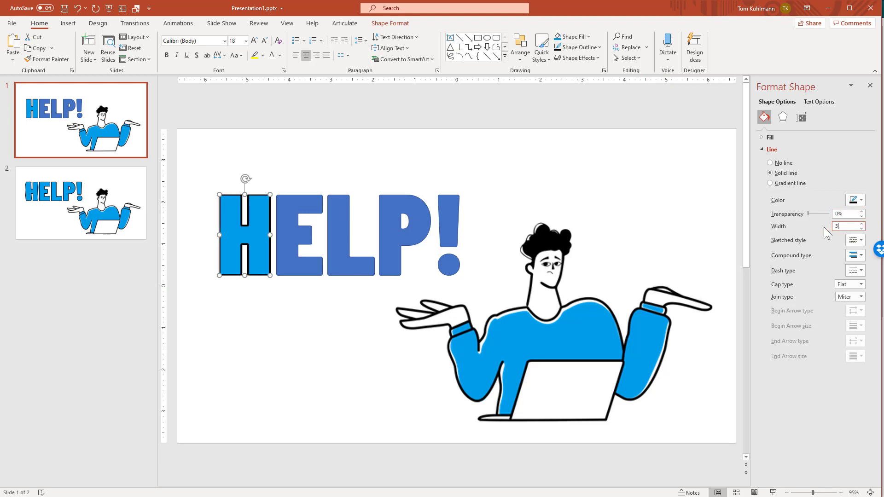
pyautogui.write('.8')
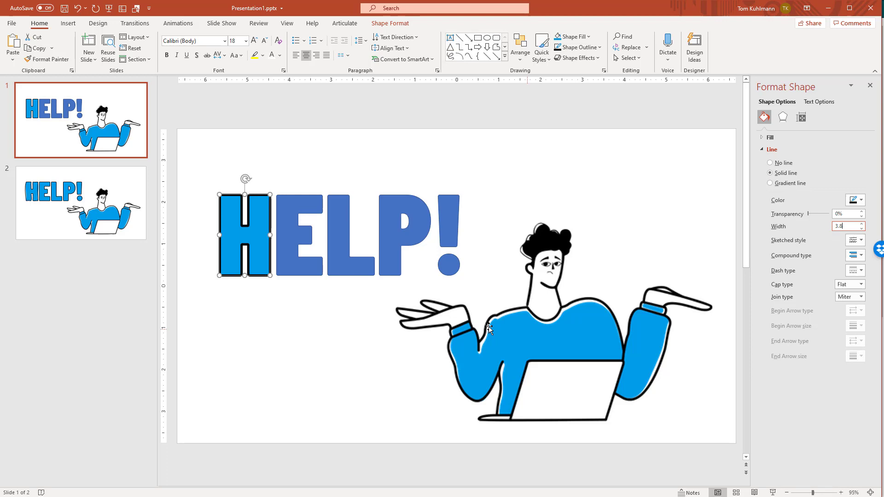
pyautogui.click(345, 328)
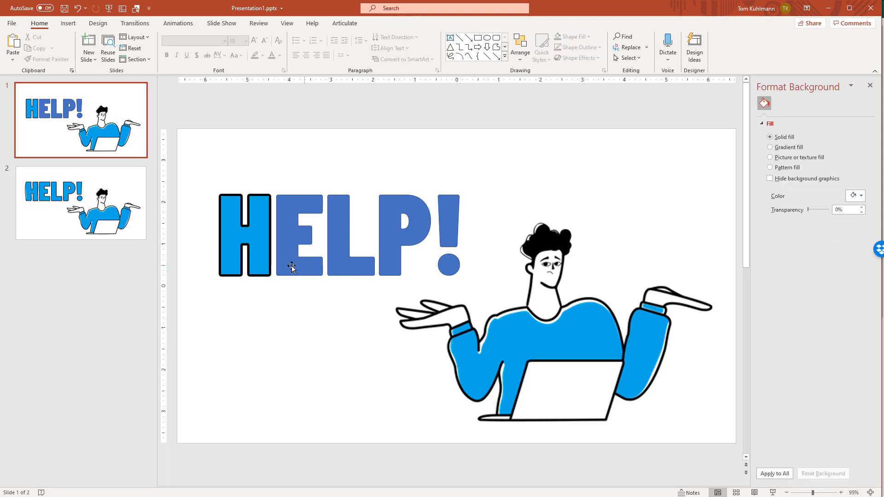
pyautogui.click(257, 243)
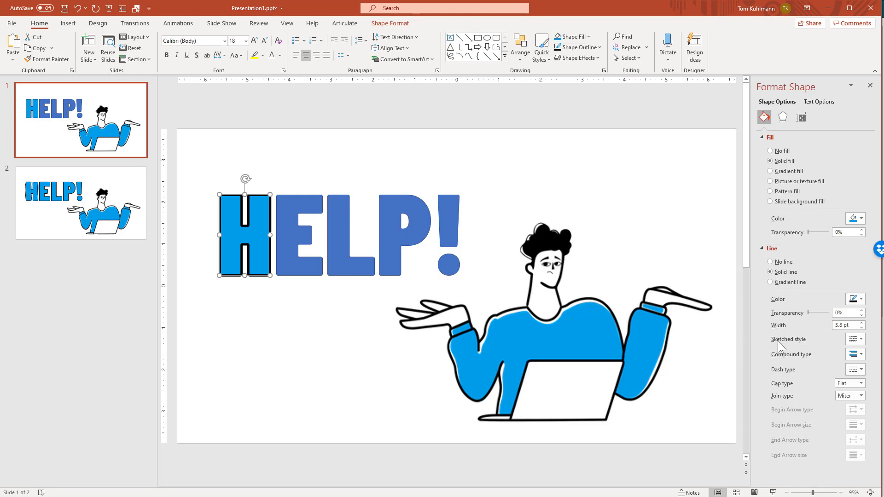
pyautogui.click(860, 339)
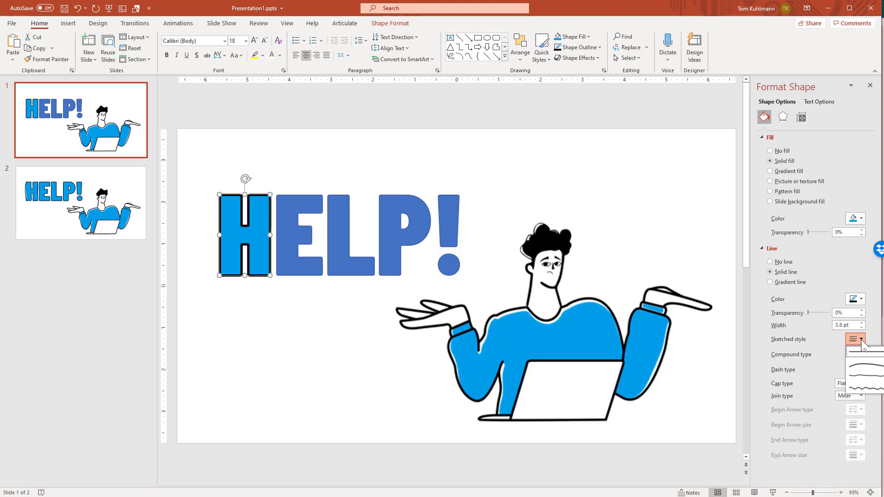
# - Apply the Curved sketched style to the H's outline
pyautogui.click(858, 369)
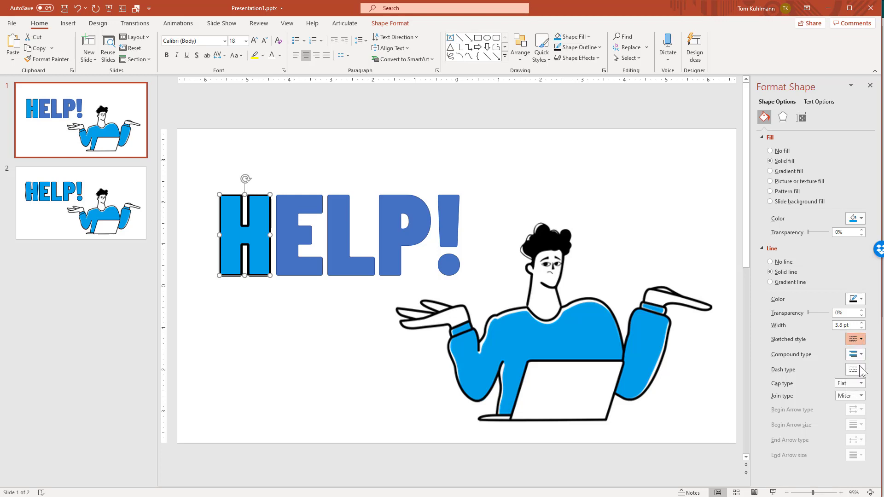
pyautogui.click(250, 337)
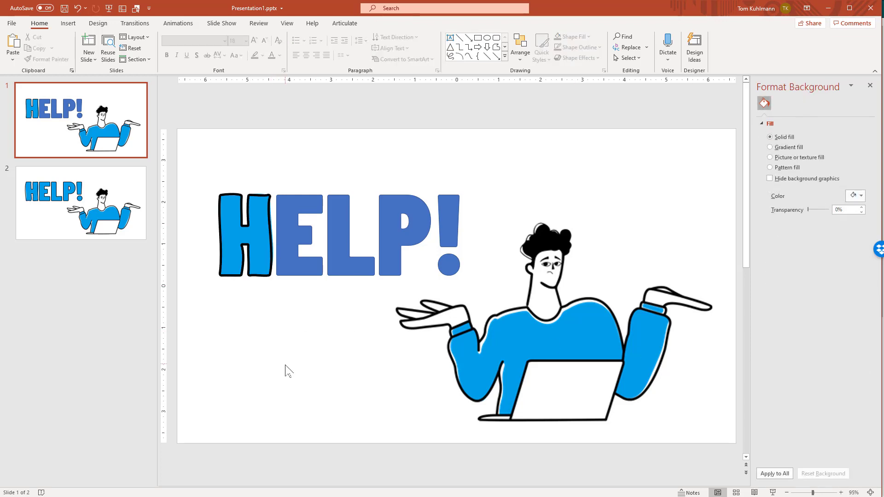
pyautogui.click(258, 257)
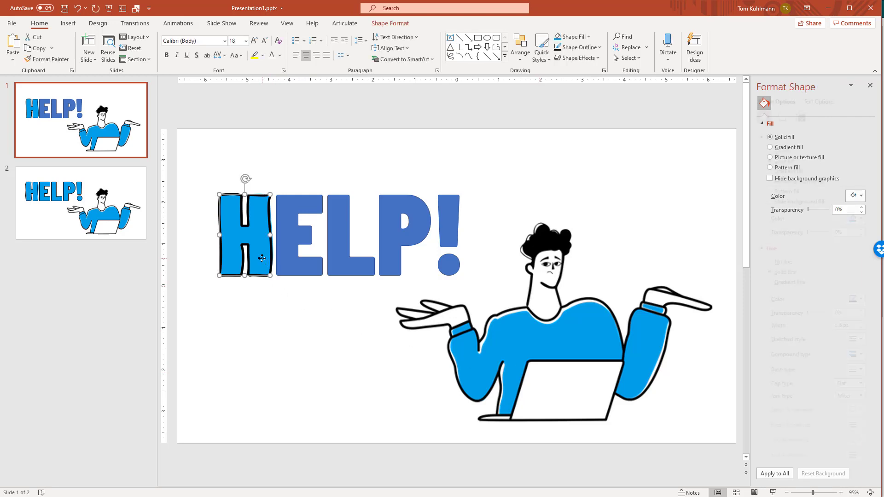
# - Copy the H's formatting to E, L, P and both parts of the exclamation mark
pyautogui.click(50, 59)
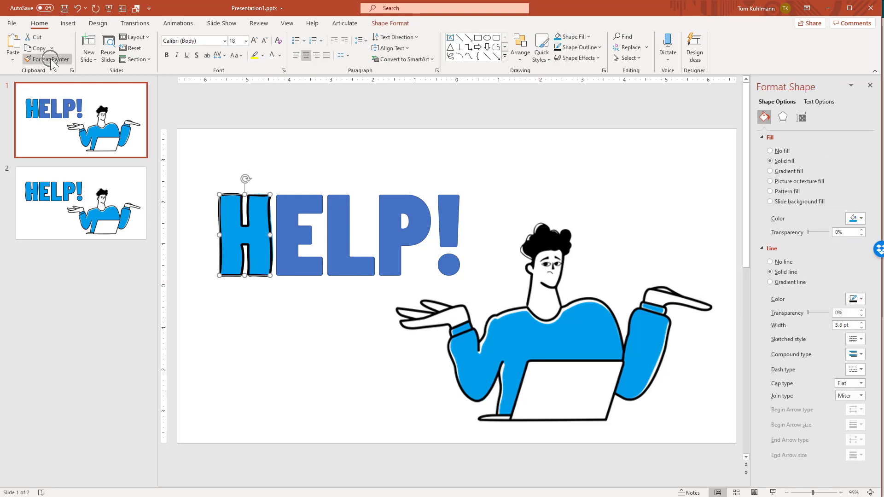
pyautogui.click(292, 236)
pyautogui.click(343, 261)
pyautogui.click(397, 266)
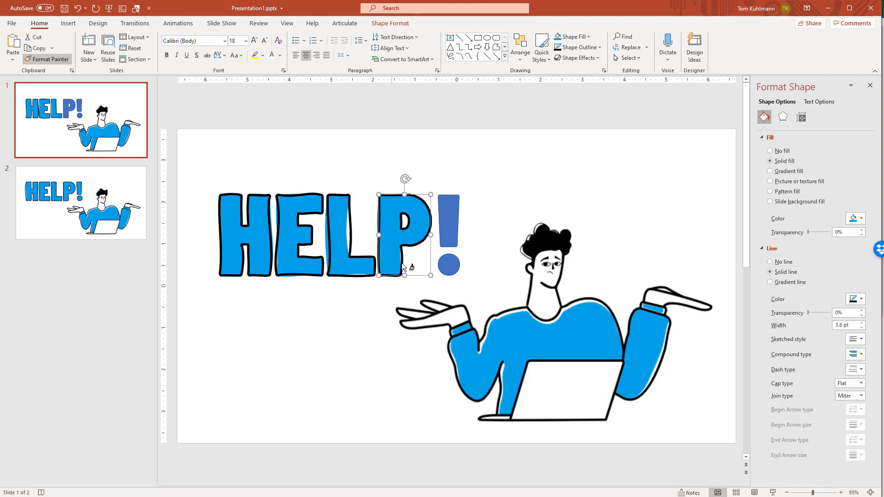
pyautogui.click(443, 231)
pyautogui.click(444, 268)
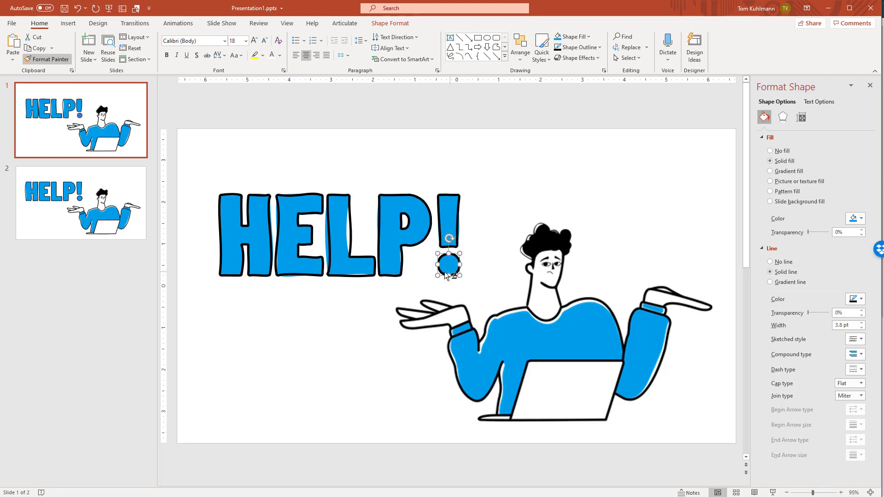
pyautogui.click(300, 349)
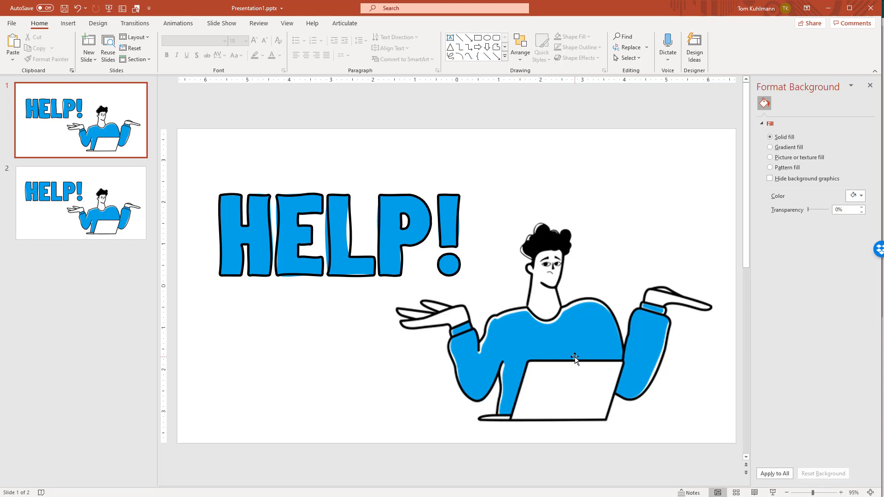
pyautogui.click(260, 221)
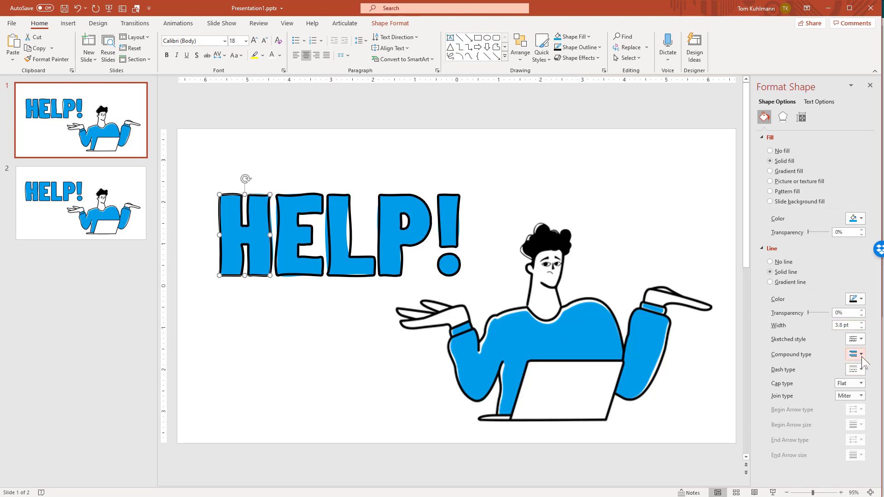
pyautogui.click(859, 339)
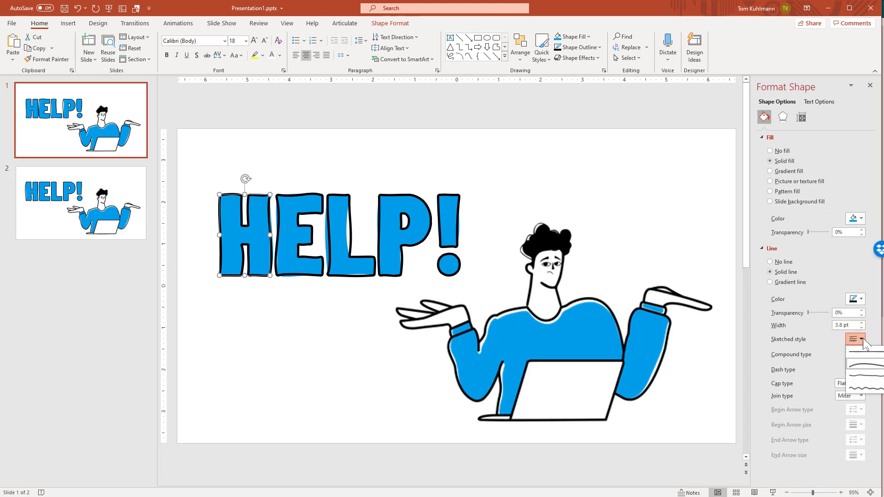
pyautogui.click(865, 379)
pyautogui.click(254, 363)
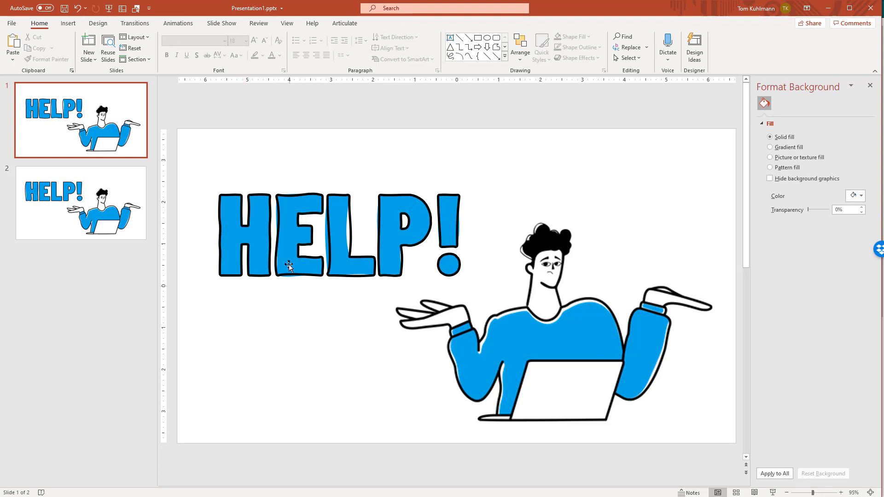
pyautogui.click(265, 244)
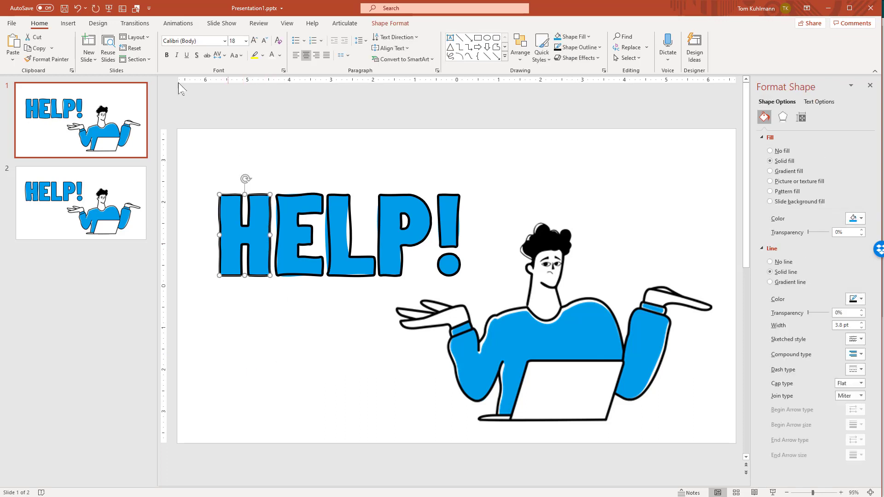
pyautogui.click(77, 7)
pyautogui.click(276, 304)
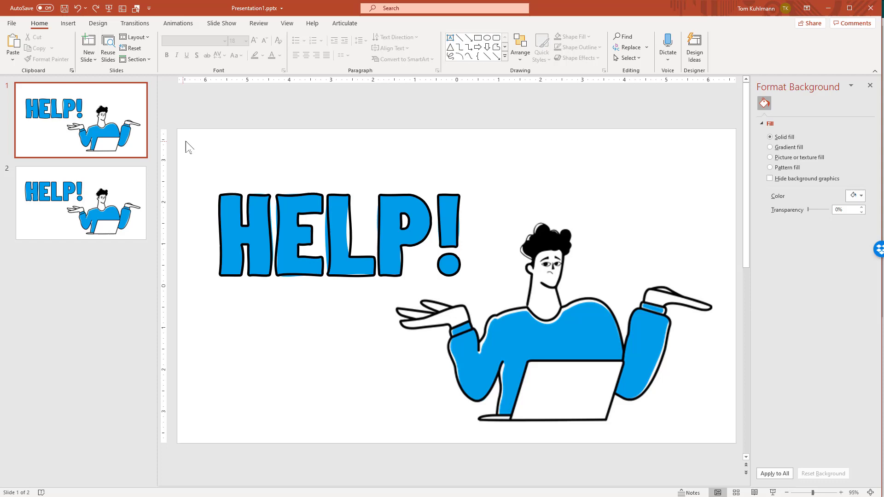
# - Group all the HELP! letters with the character illustration, then clear the selection
pyautogui.moveTo(186, 141); pyautogui.dragTo(744, 467)
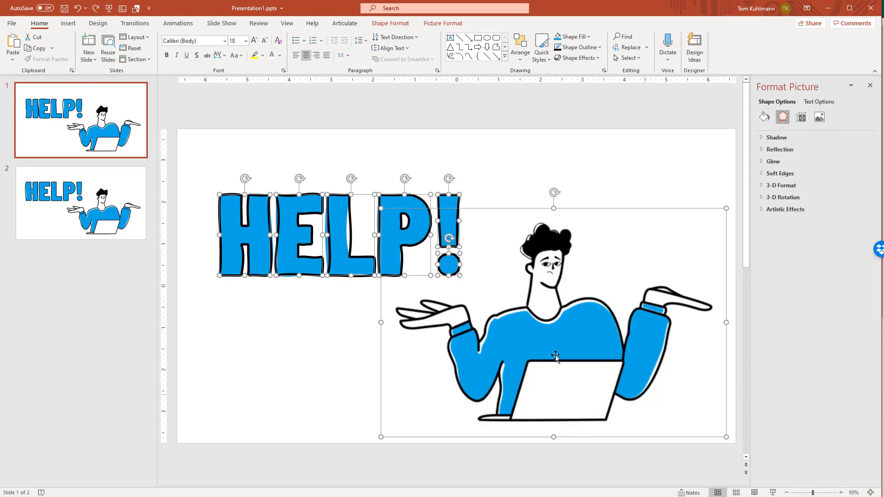
pyautogui.hotkey('ctrl', 'g')
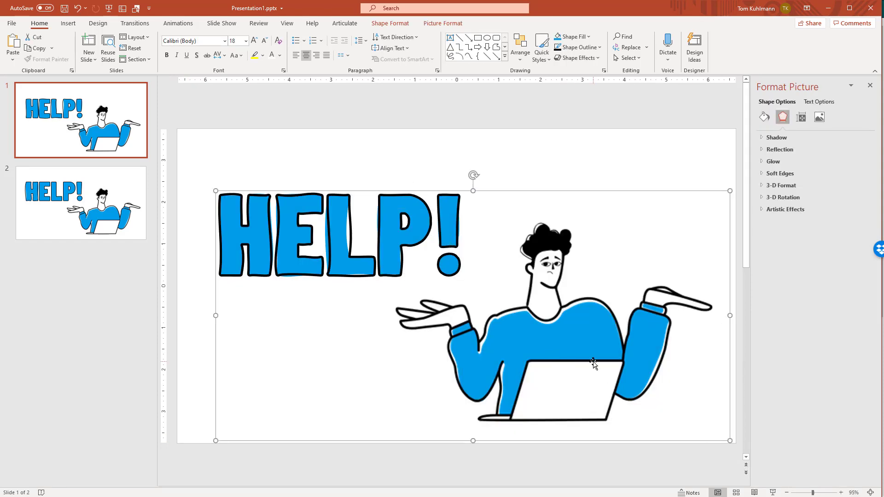
pyautogui.rightClick(546, 247)
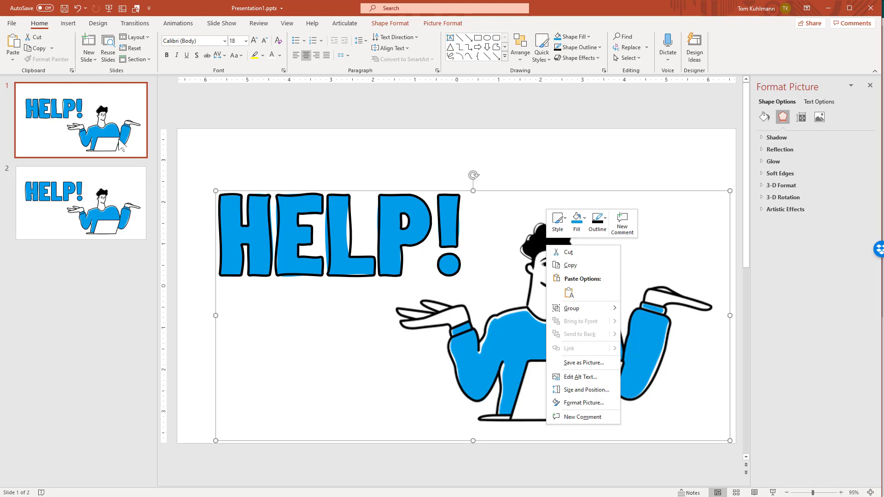
pyautogui.press('Escape')
pyautogui.click(298, 157)
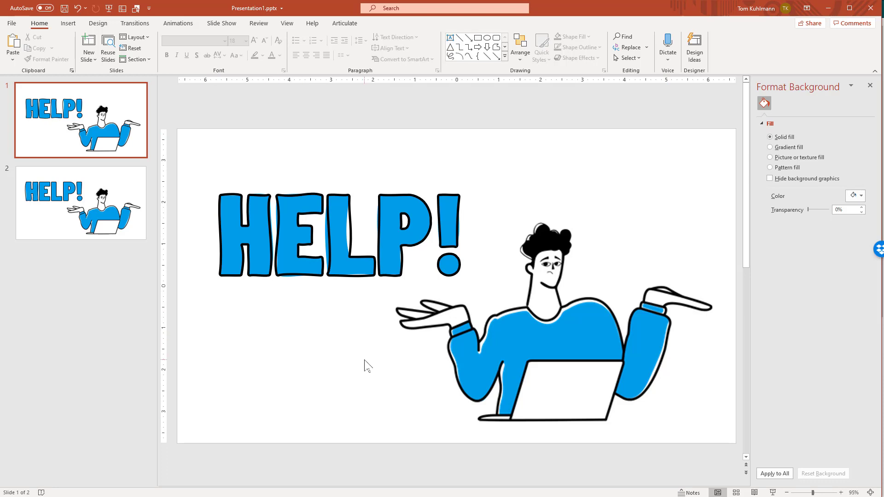
# - Draw a rounded rectangle below HELP! and paint the H's blue fill and sketched outline onto it
pyautogui.click(496, 38)
pyautogui.moveTo(234, 323); pyautogui.dragTo(384, 409)
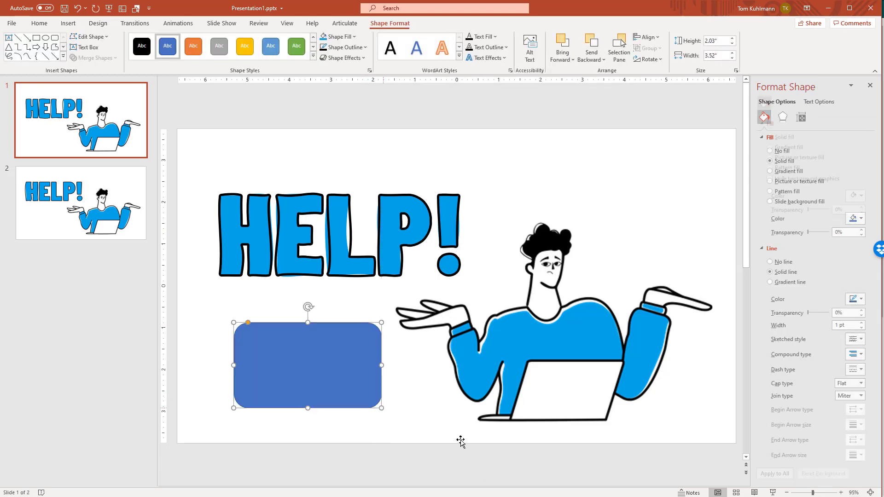
pyautogui.click(254, 228)
pyautogui.click(254, 228)
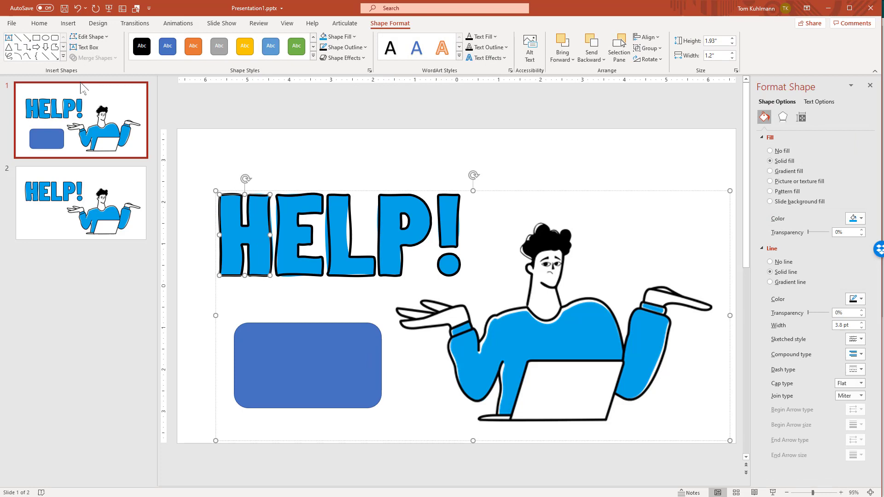
pyautogui.click(40, 23)
pyautogui.click(46, 59)
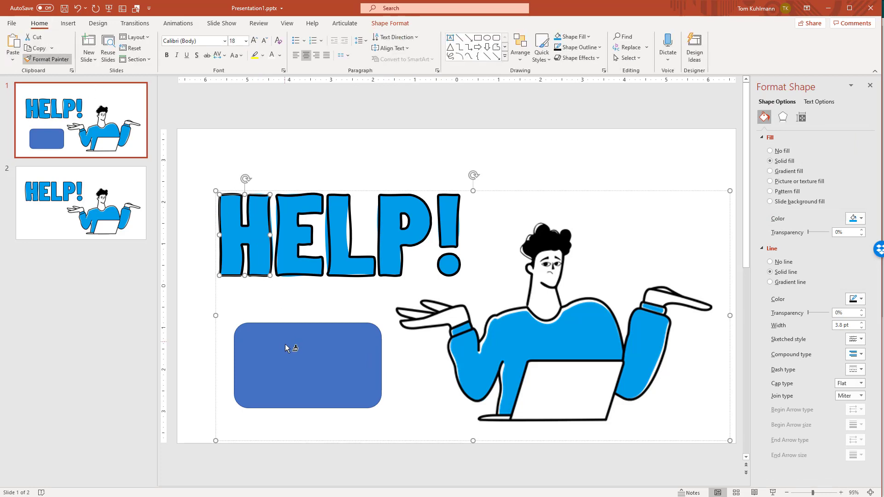
pyautogui.click(285, 348)
pyautogui.click(417, 412)
pyautogui.click(287, 372)
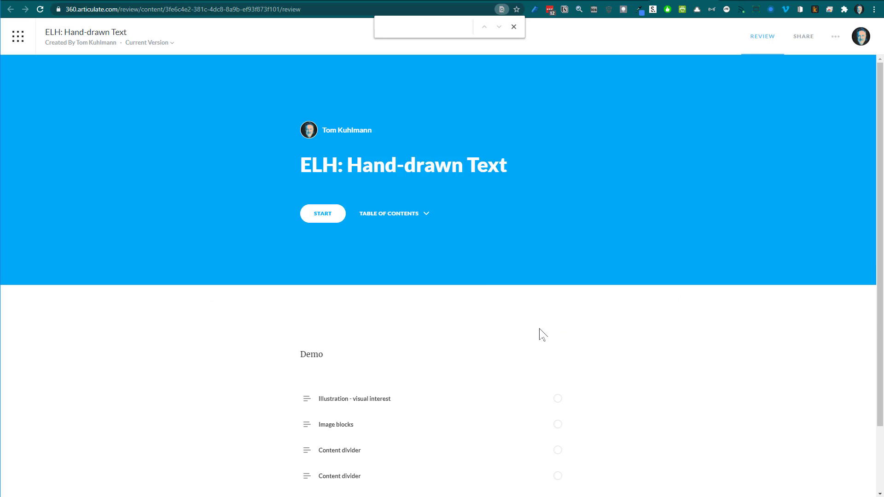
# - Close the find bar, start the course, and view the enlarged first lesson illustration
pyautogui.click(514, 27)
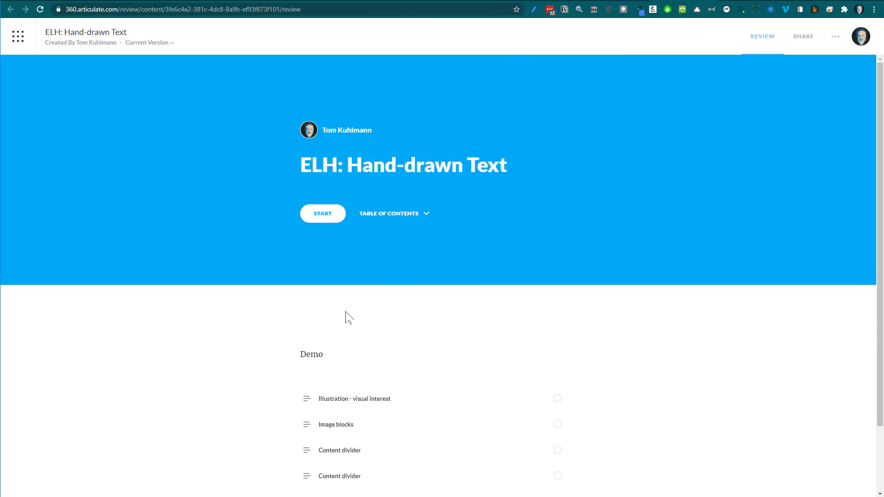
pyautogui.click(331, 217)
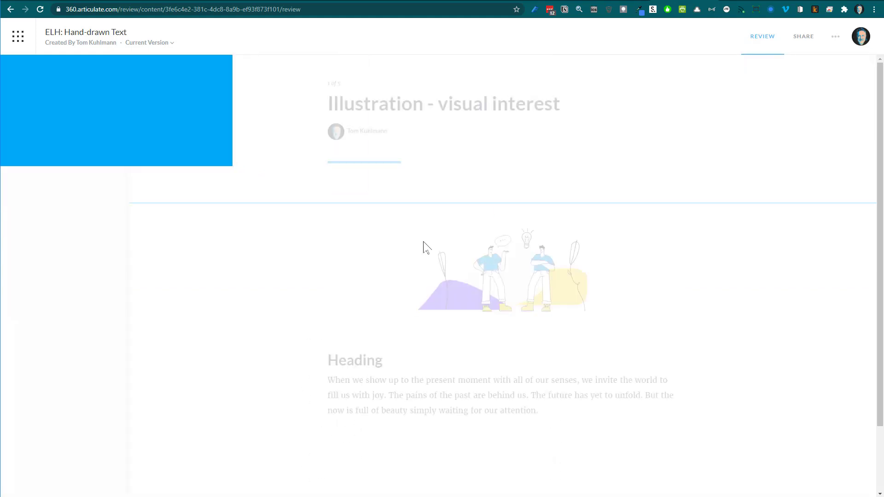
pyautogui.click(517, 272)
pyautogui.click(486, 275)
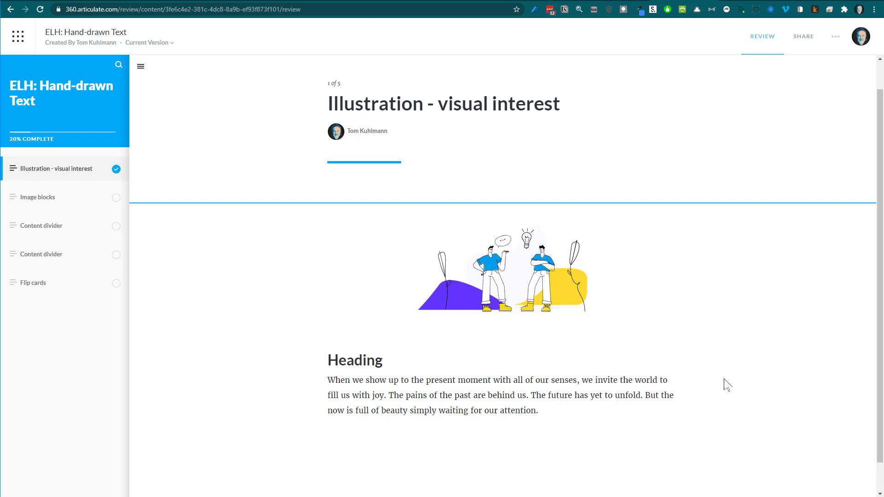
# - Open the Image blocks lesson and scroll through the REFLECTION, LEARNING and CONSIDERATION images
pyautogui.scroll(-1, 602, 355)
pyautogui.click(516, 481)
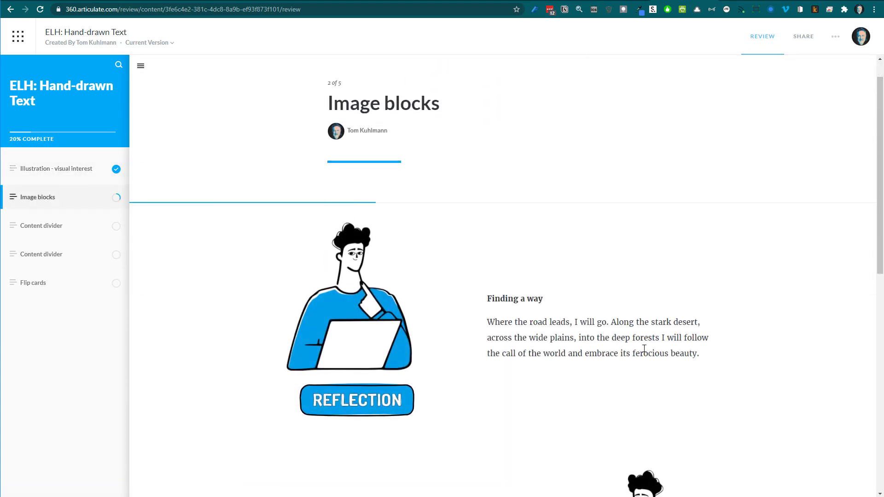
pyautogui.scroll(-3, 301, 310)
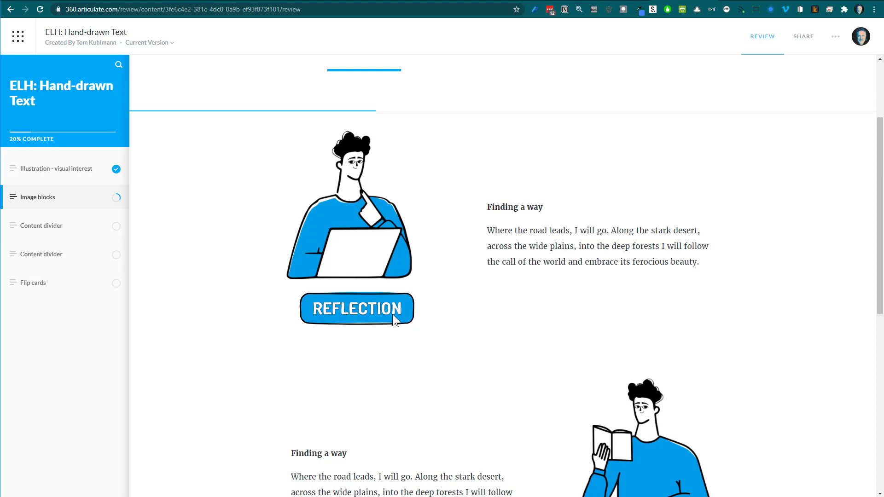
pyautogui.scroll(-4, 430, 306)
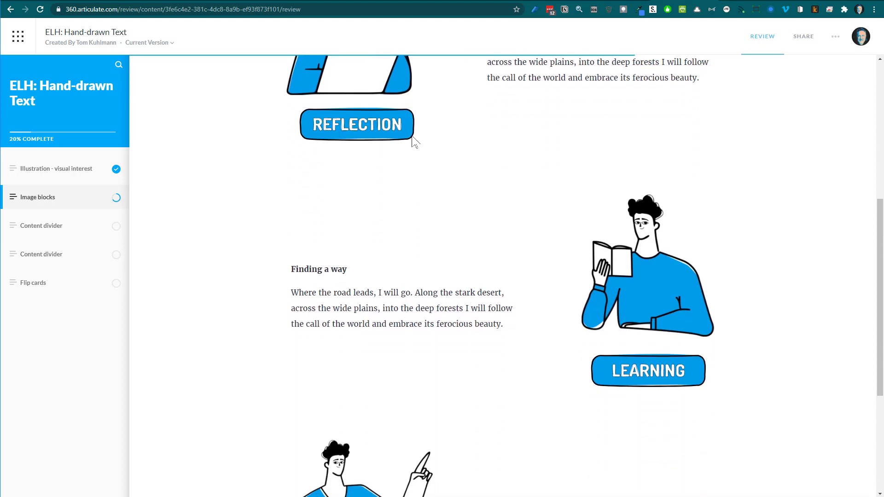
pyautogui.scroll(-4, 487, 247)
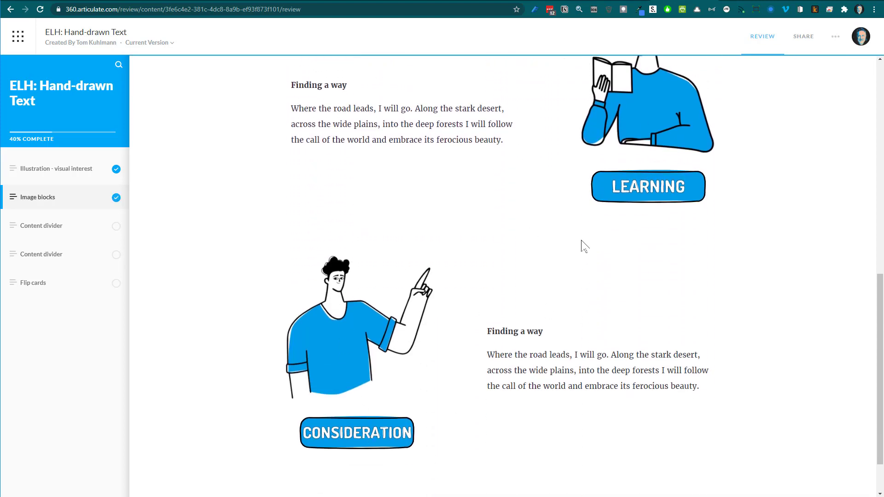
pyautogui.scroll(5, 581, 240)
pyautogui.scroll(-6, 661, 388)
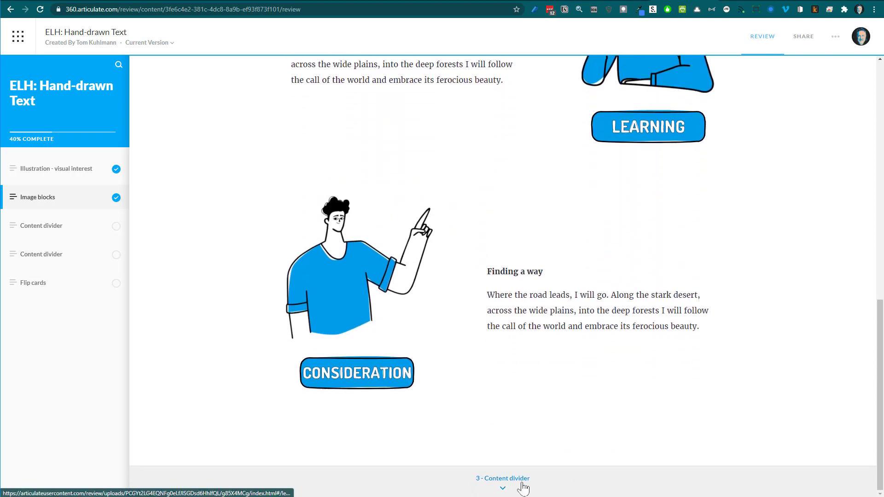
# - Scroll through Content divider lessons 3 and 4, ending on GIVING RECEIVING FEEDBACK
pyautogui.click(527, 478)
pyautogui.scroll(-2, 714, 248)
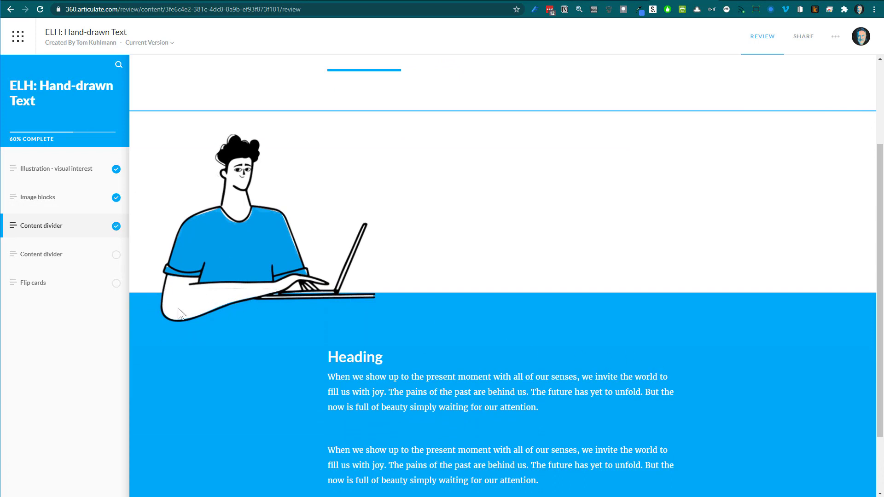
pyautogui.scroll(-2, 278, 304)
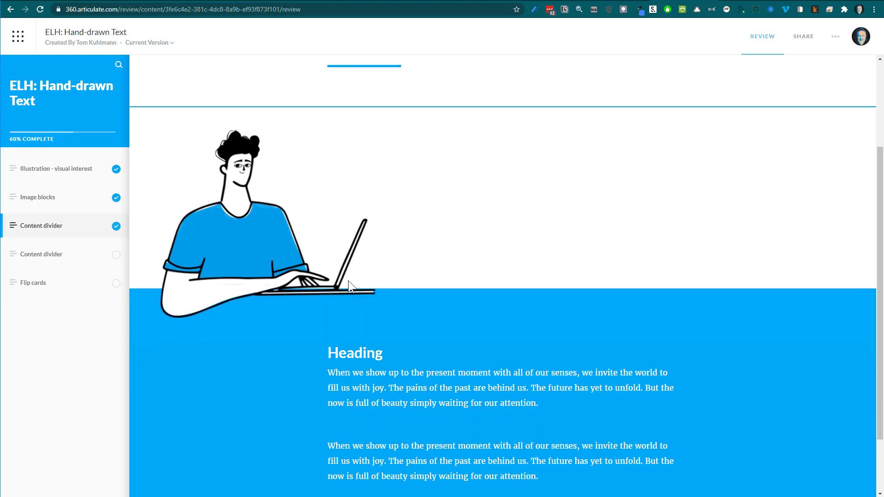
pyautogui.scroll(1, 735, 371)
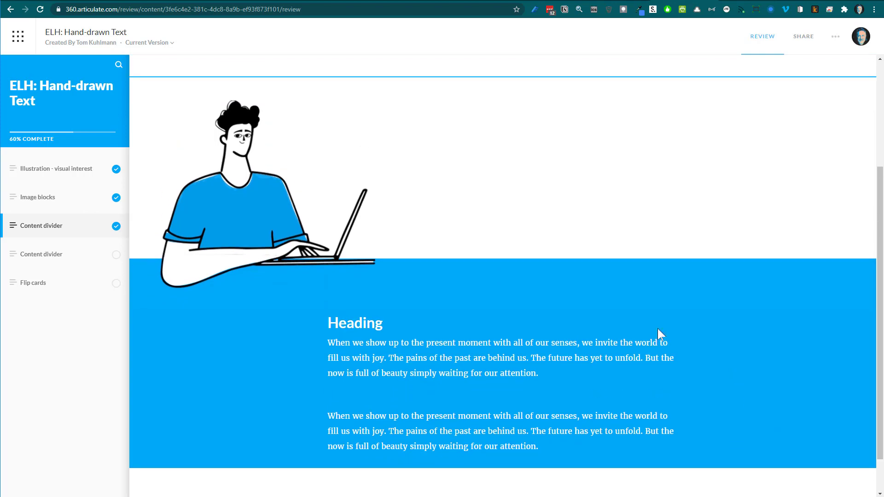
pyautogui.scroll(-1, 360, 313)
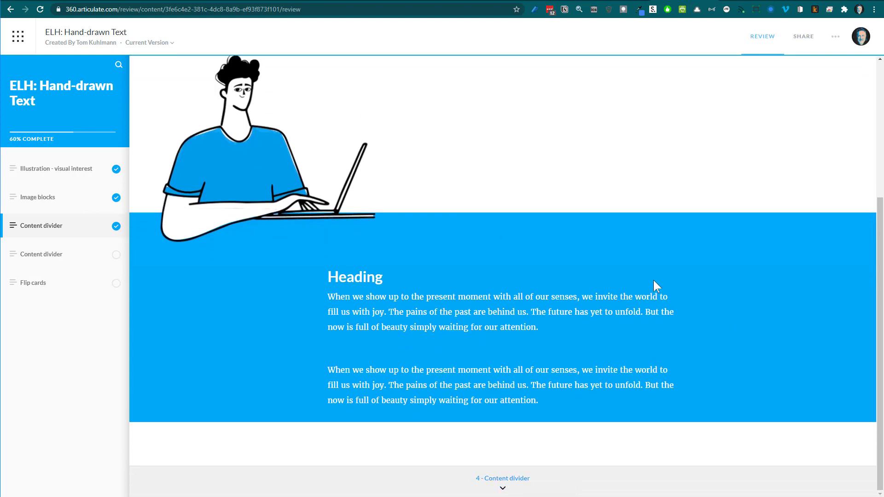
pyautogui.click(508, 483)
pyautogui.scroll(-3, 490, 322)
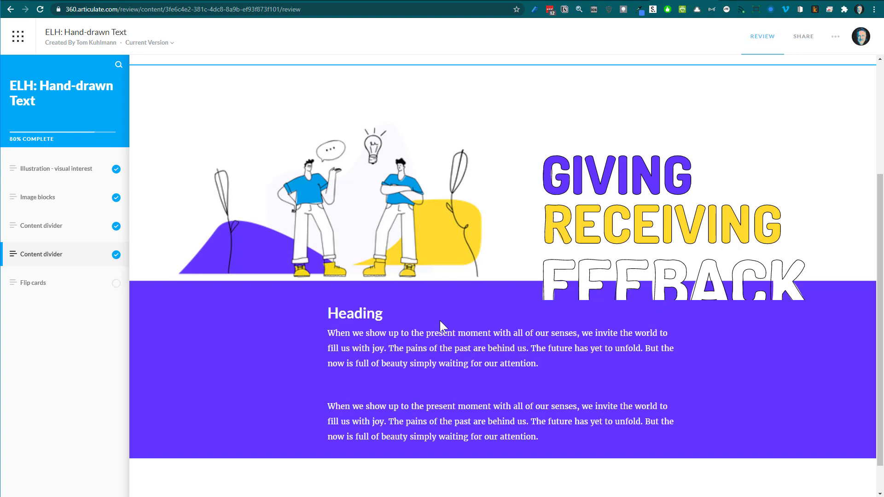
# - Open the Flip cards lesson and flip the Choice A, B and C cards over
pyautogui.click(64, 282)
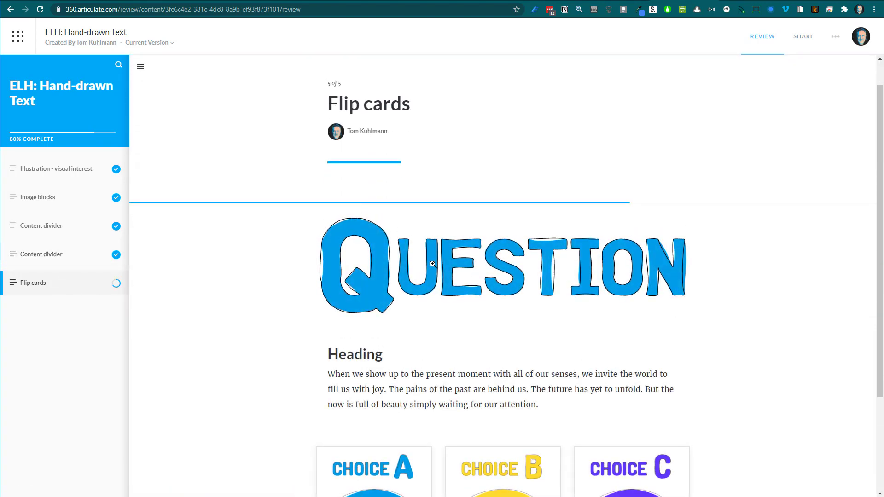
pyautogui.scroll(-3, 570, 337)
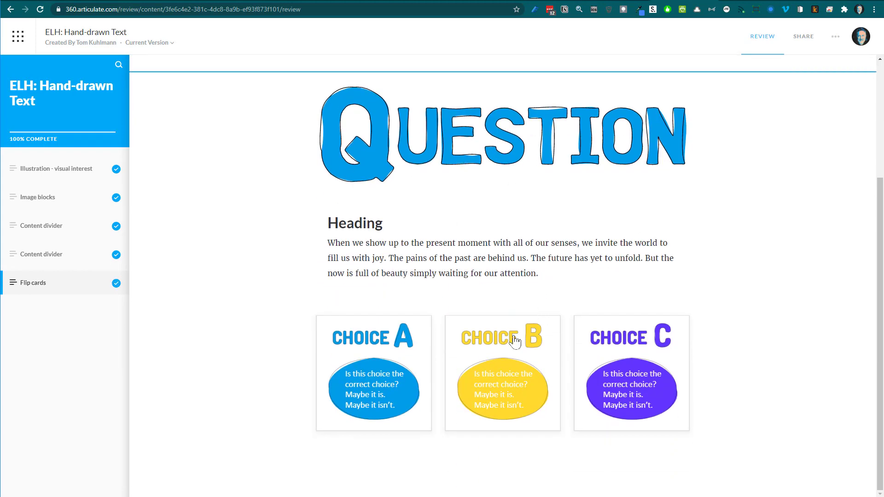
pyautogui.click(380, 407)
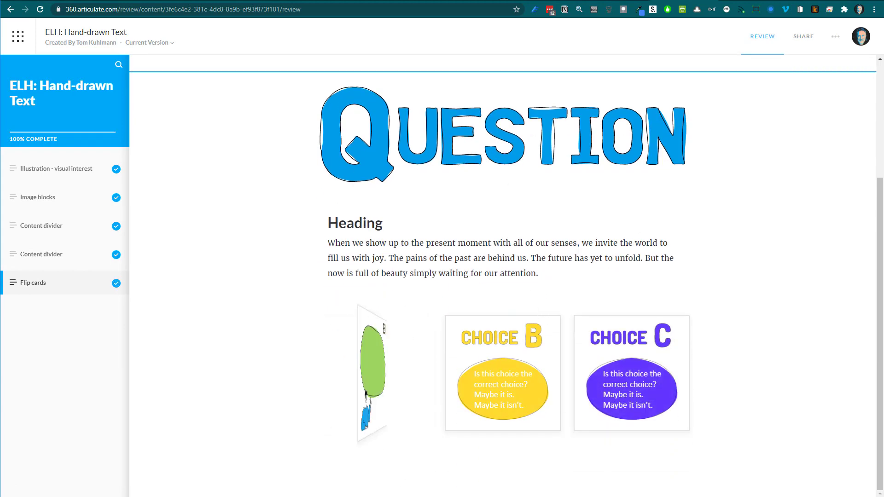
pyautogui.click(502, 391)
pyautogui.click(669, 416)
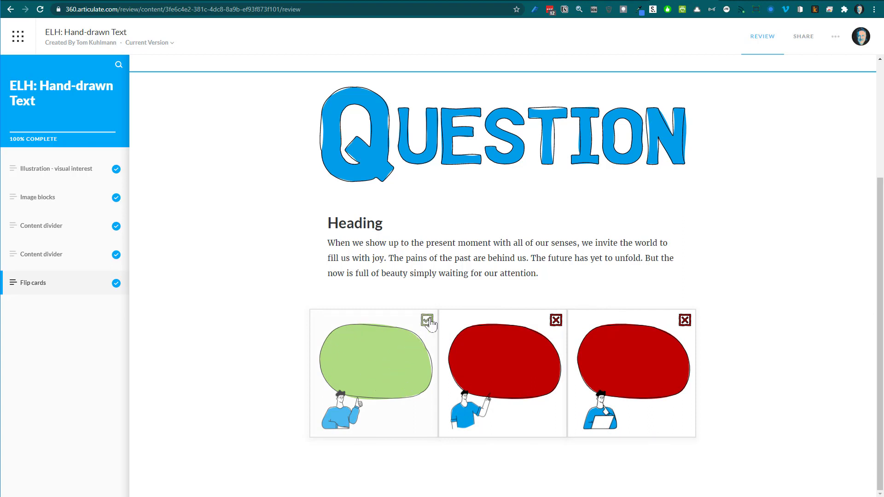
# - Turn the Choice C, B and A cards back to their fronts
pyautogui.click(657, 386)
pyautogui.click(507, 385)
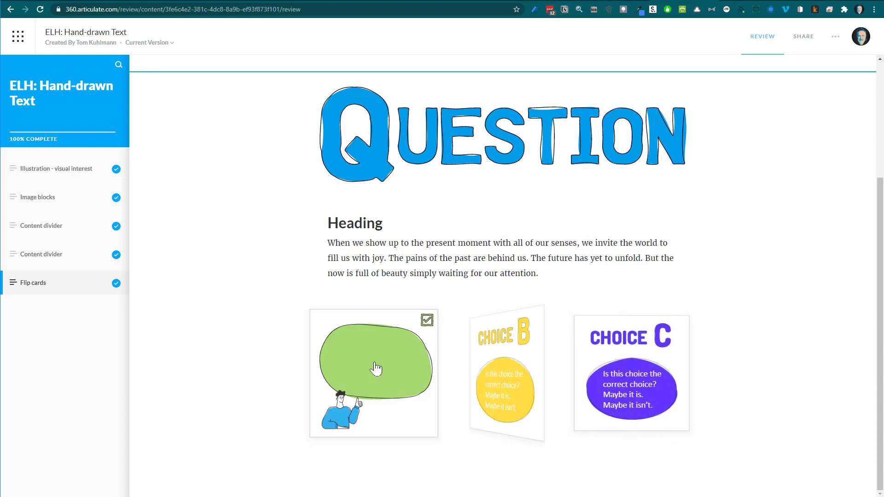
pyautogui.click(391, 405)
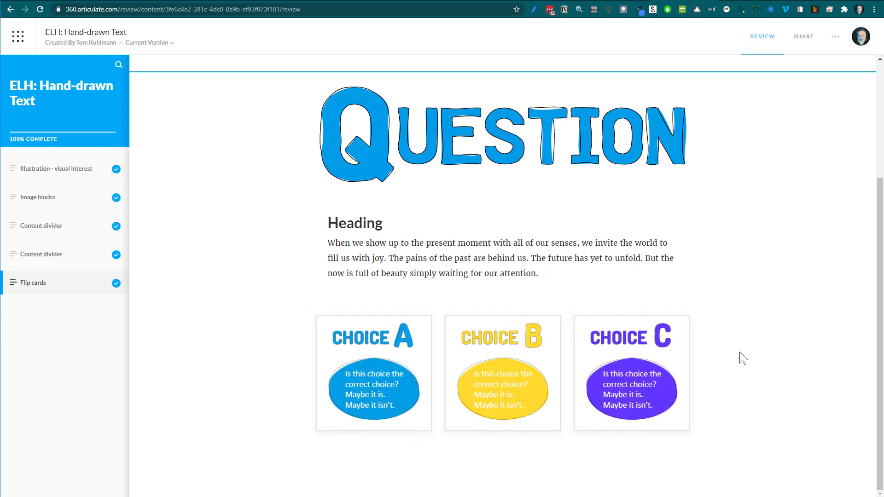